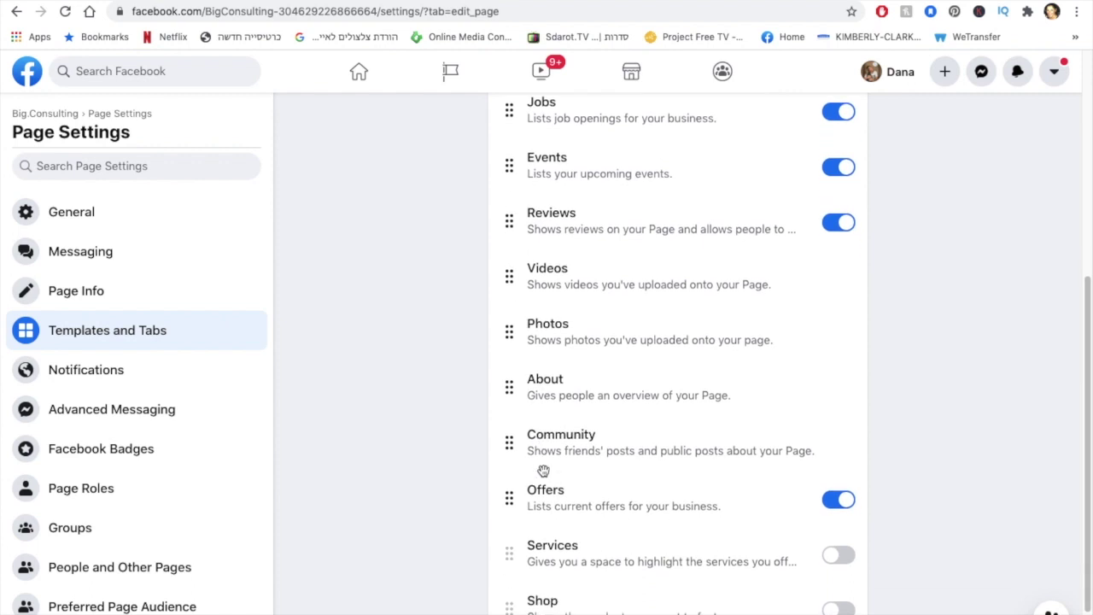
# - Turn off the Jobs tab and turn on the Shop tab in the Page's Templates and Tabs settings
pyautogui.click(840, 227)
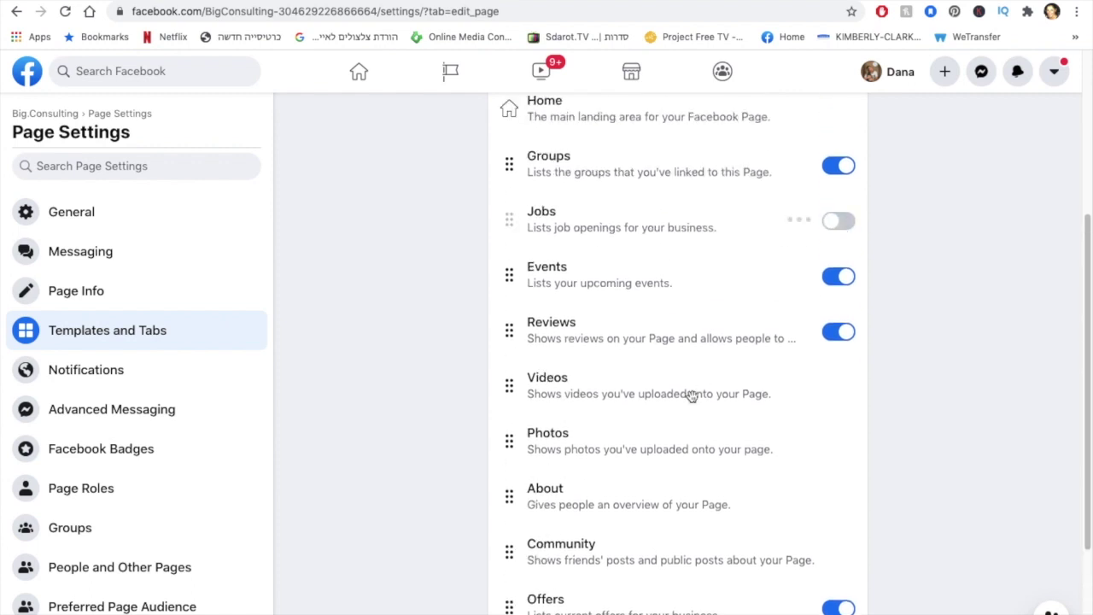
pyautogui.scroll(-2, 651, 470)
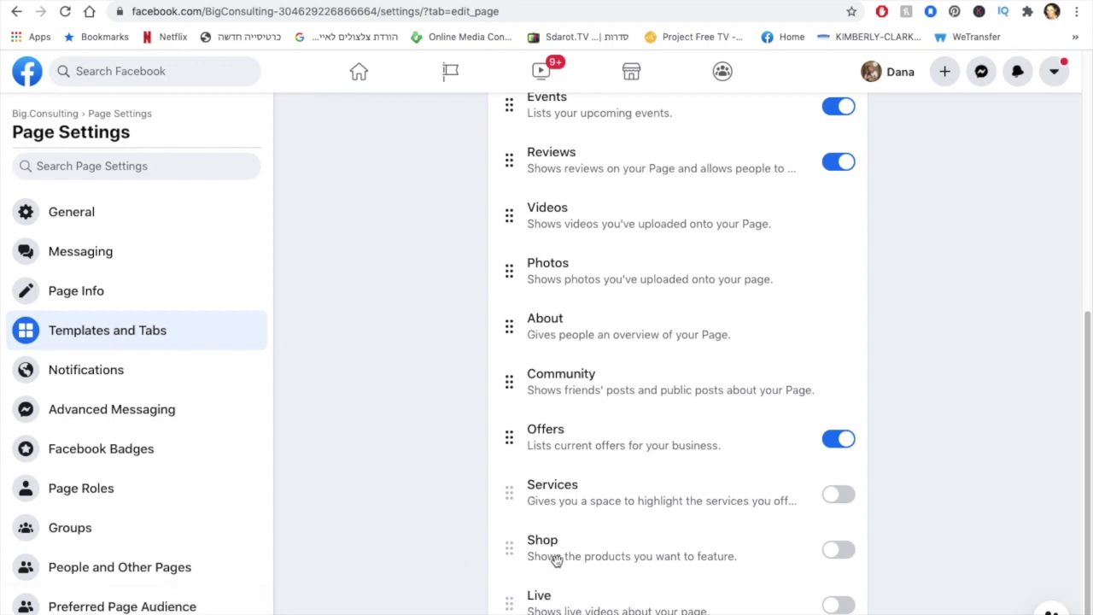
pyautogui.click(838, 551)
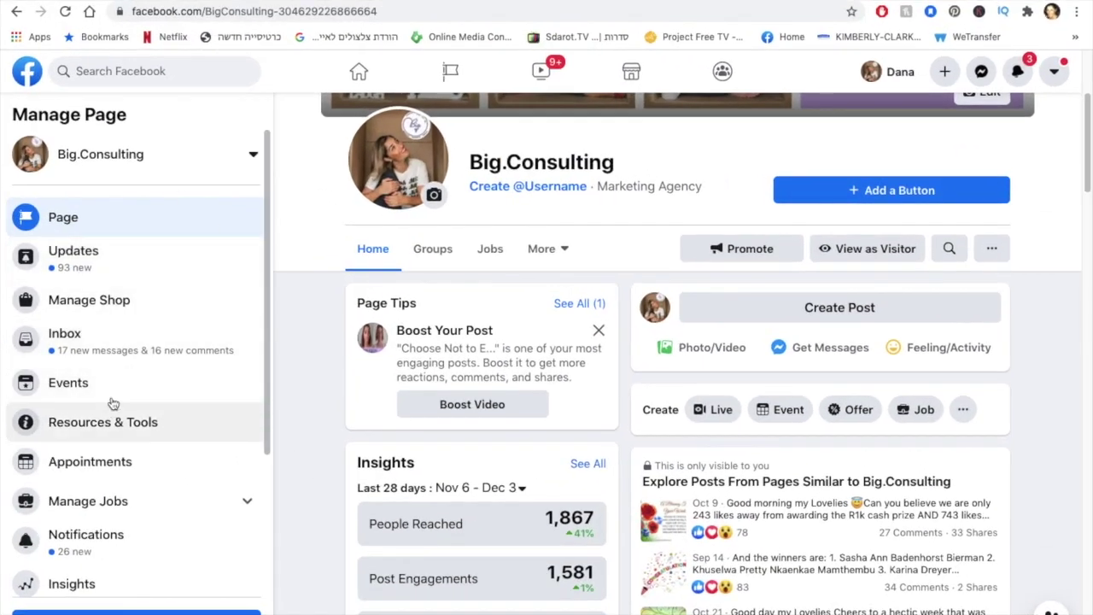
# - Start the shop setup for the Big.Consulting Page with Checkout on Another Website as the checkout method
pyautogui.click(127, 313)
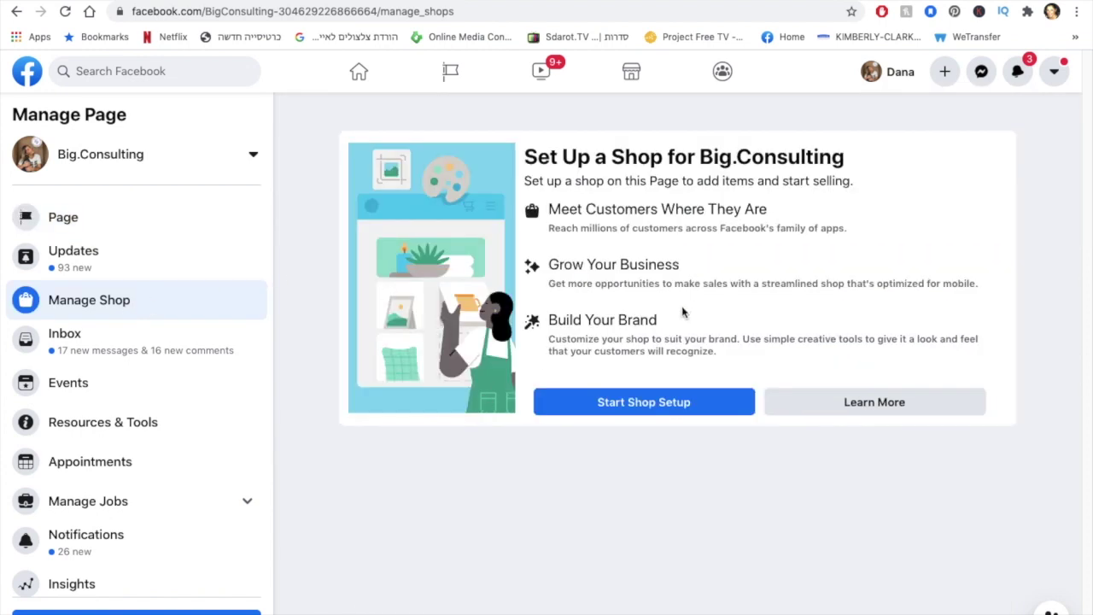
pyautogui.click(650, 408)
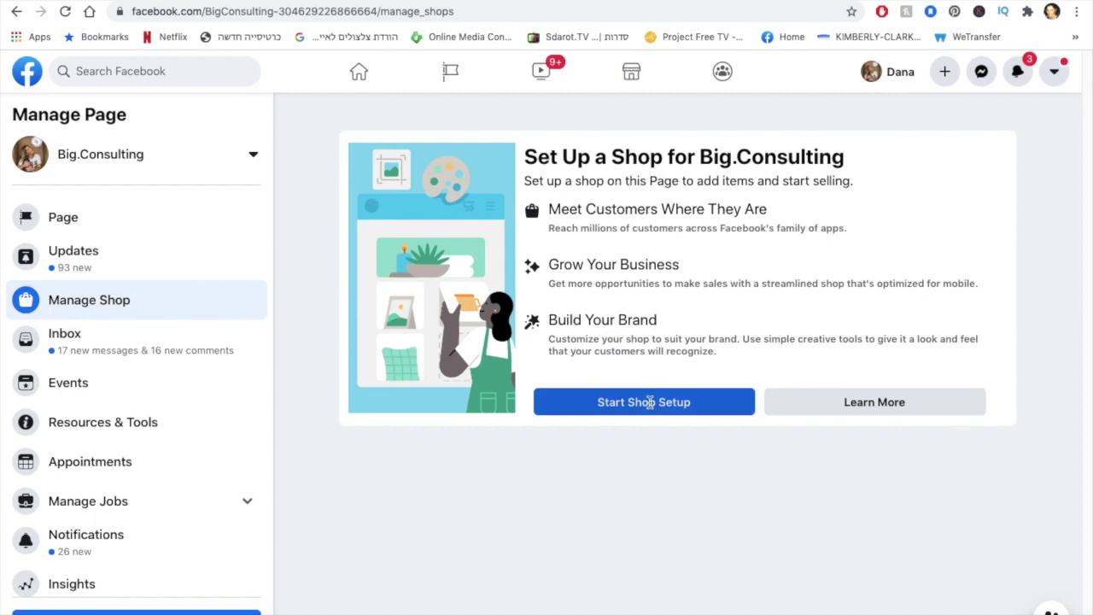
pyautogui.scroll(-3, 649, 403)
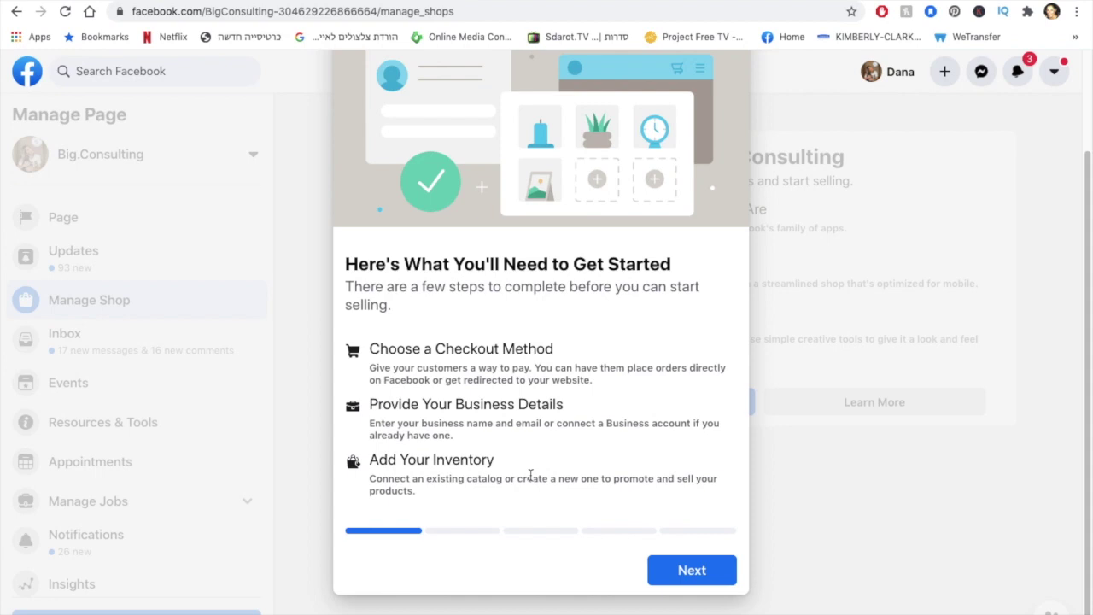
pyautogui.click(684, 573)
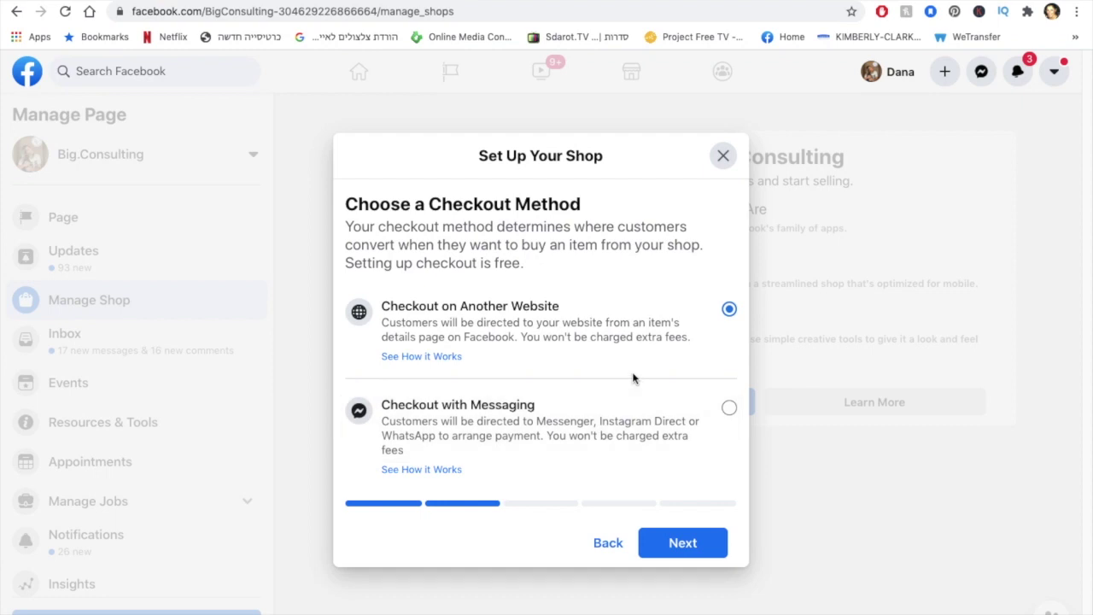
pyautogui.click(681, 545)
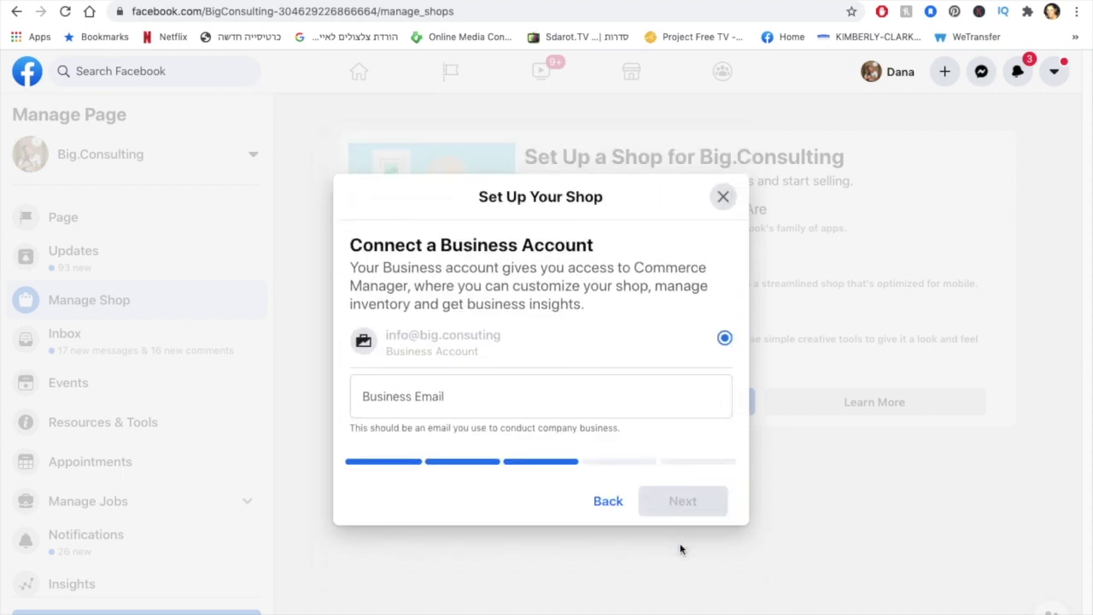
# - Connect the existing business account to the shop and fill in the business email
pyautogui.click(482, 400)
pyautogui.click(459, 438)
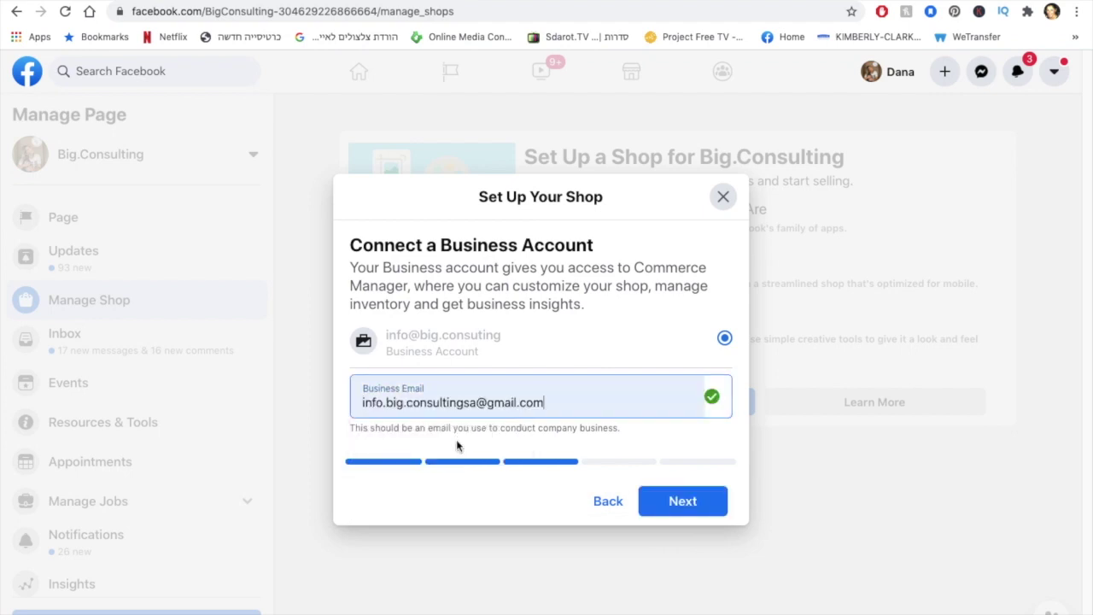
pyautogui.click(679, 502)
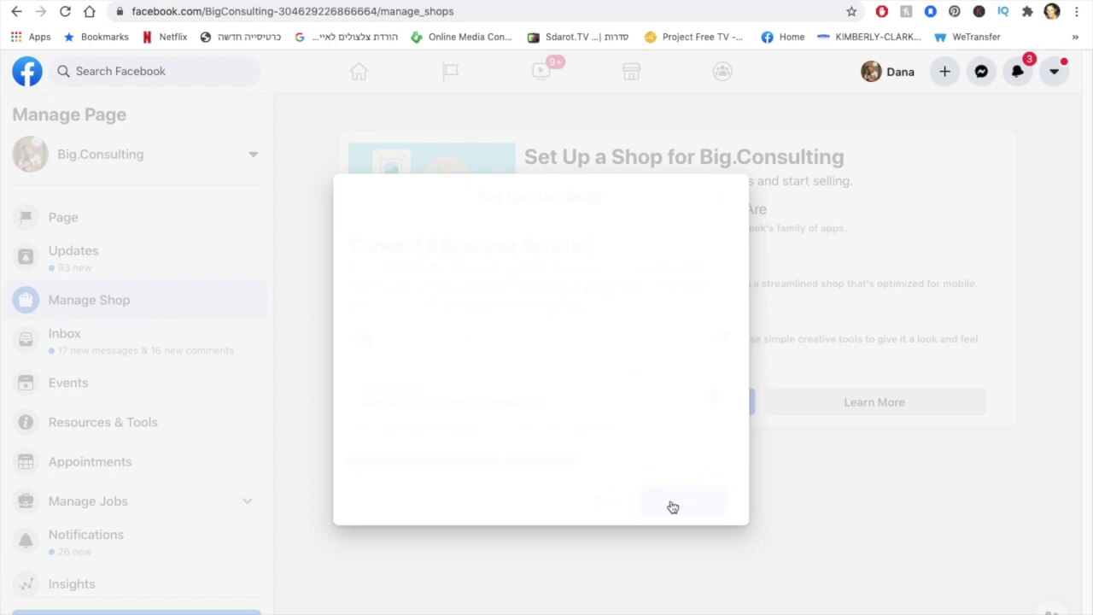
# - Name the shop's catalog Online Courses and agree to the Catalog Manager terms
pyautogui.click(521, 333)
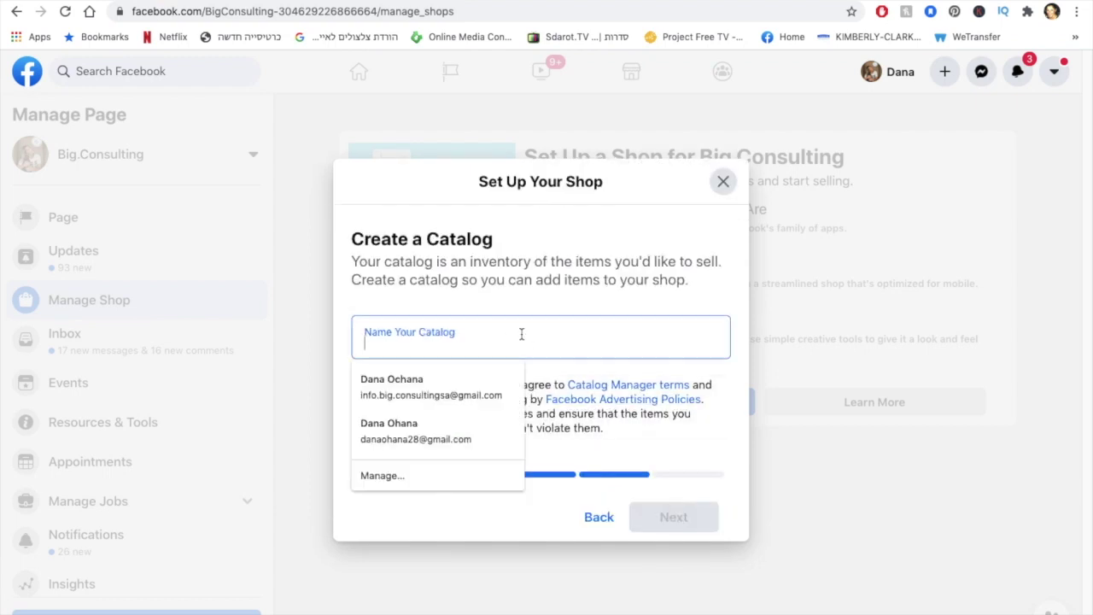
pyautogui.press('Escape')
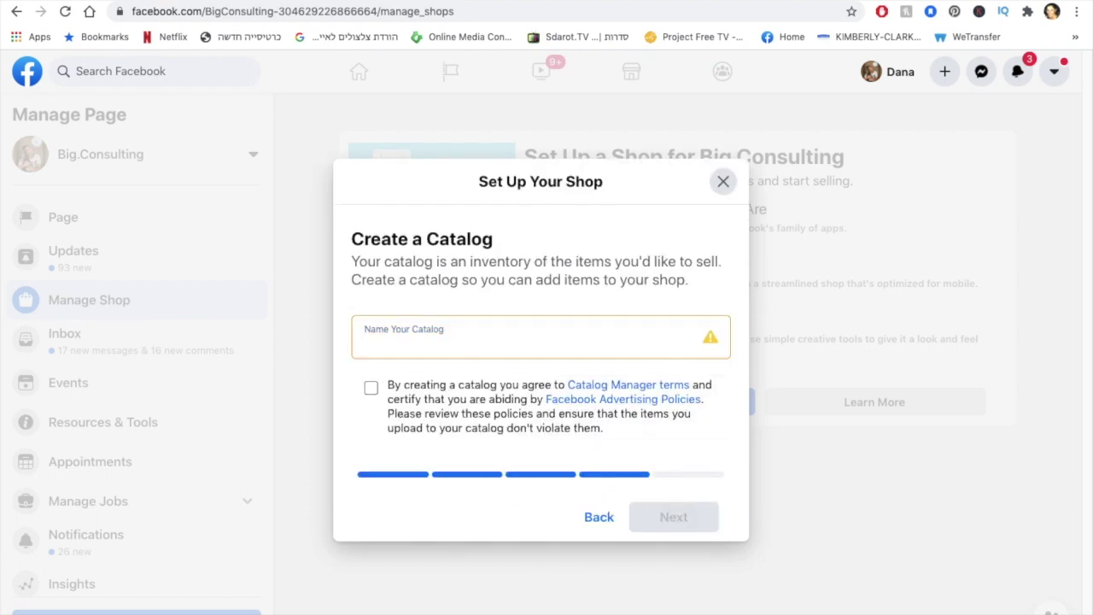
pyautogui.write('Olni')
pyautogui.press('BackSpace')
pyautogui.press('BackSpace')
pyautogui.write('nline')
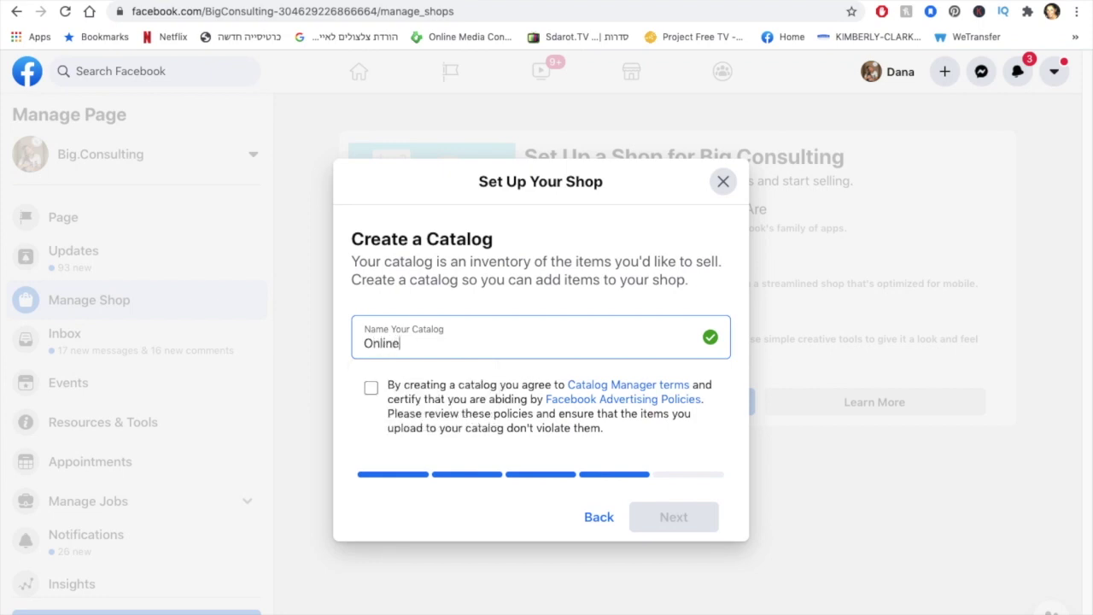
pyautogui.write(' Courses')
pyautogui.click(371, 389)
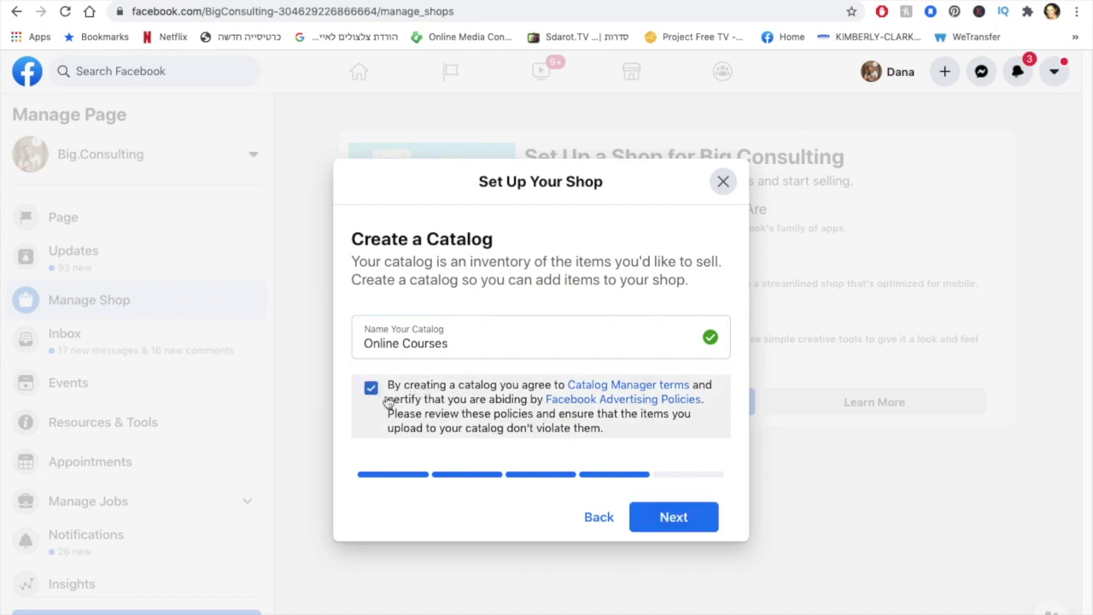
pyautogui.click(673, 517)
# - Accept the Merchant Agreement and submit the shop for review
pyautogui.scroll(-5, 622, 389)
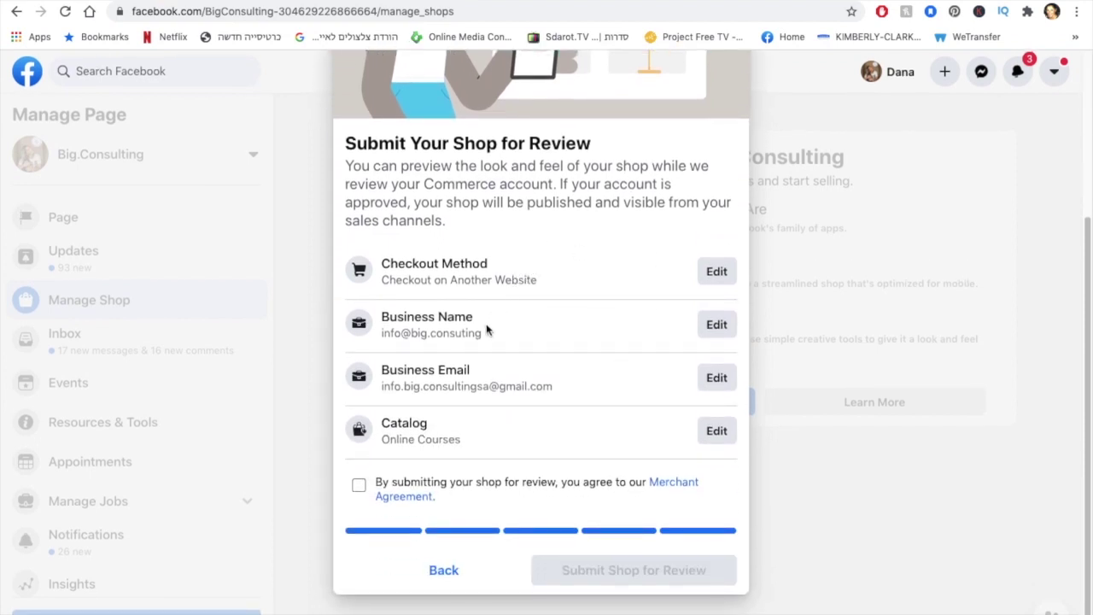
pyautogui.click(358, 485)
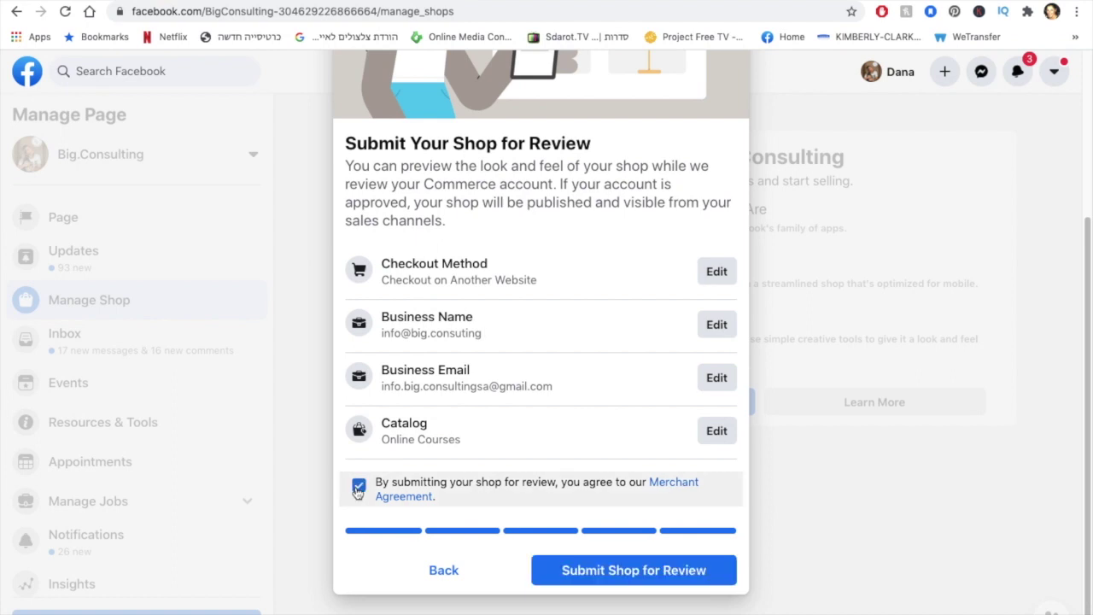
pyautogui.click(628, 580)
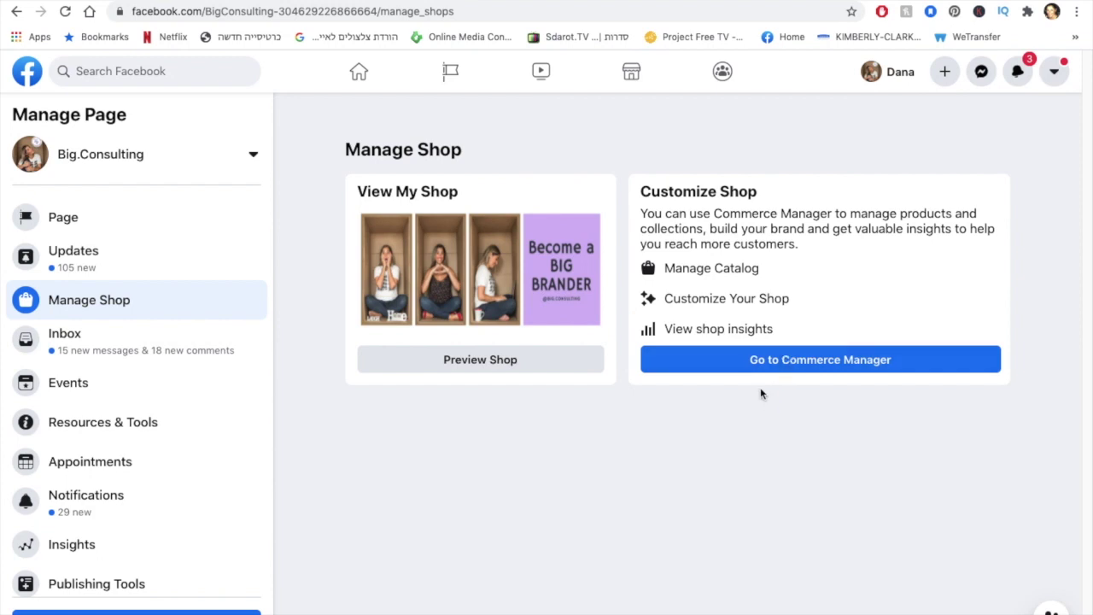
# - Go to Commerce Manager and examine the overview suggestions, the Catalog sections and the Ads page
pyautogui.click(730, 362)
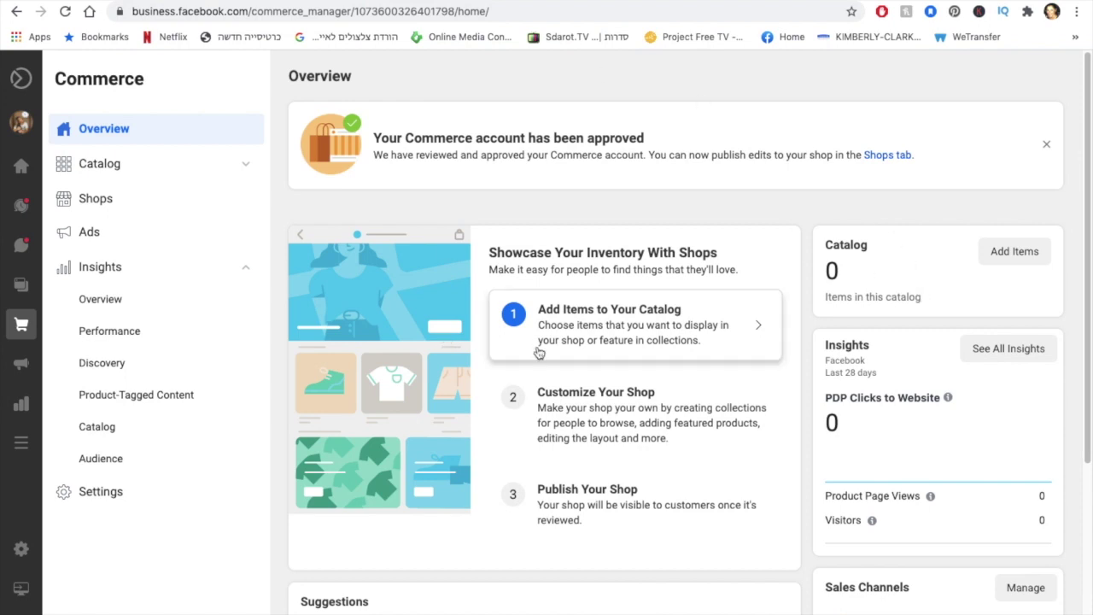
pyautogui.scroll(-3, 880, 453)
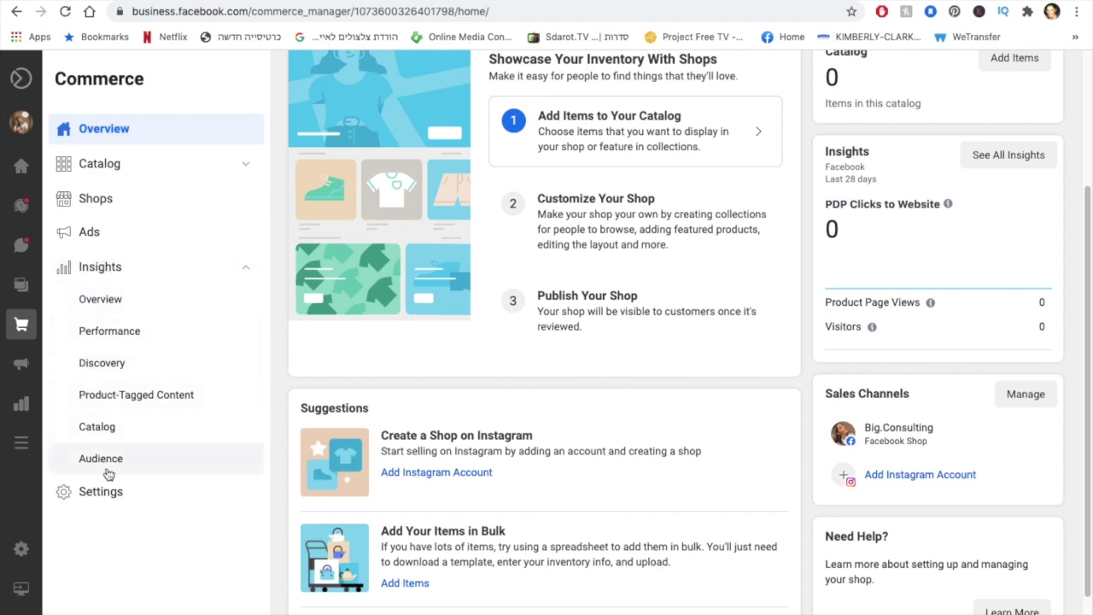
pyautogui.click(111, 170)
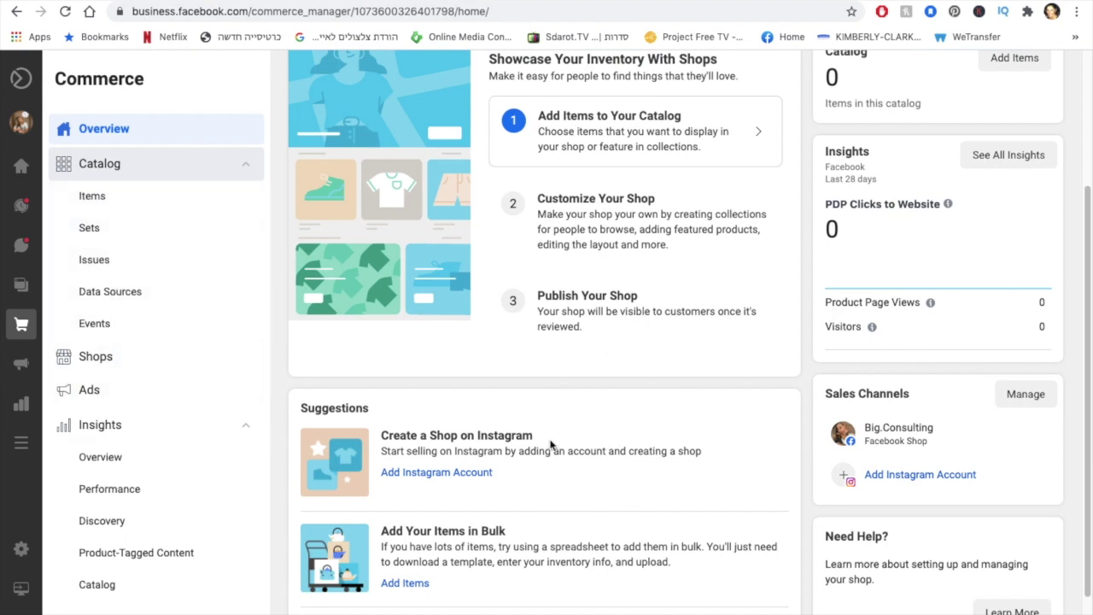
pyautogui.scroll(-1, 629, 558)
pyautogui.click(92, 396)
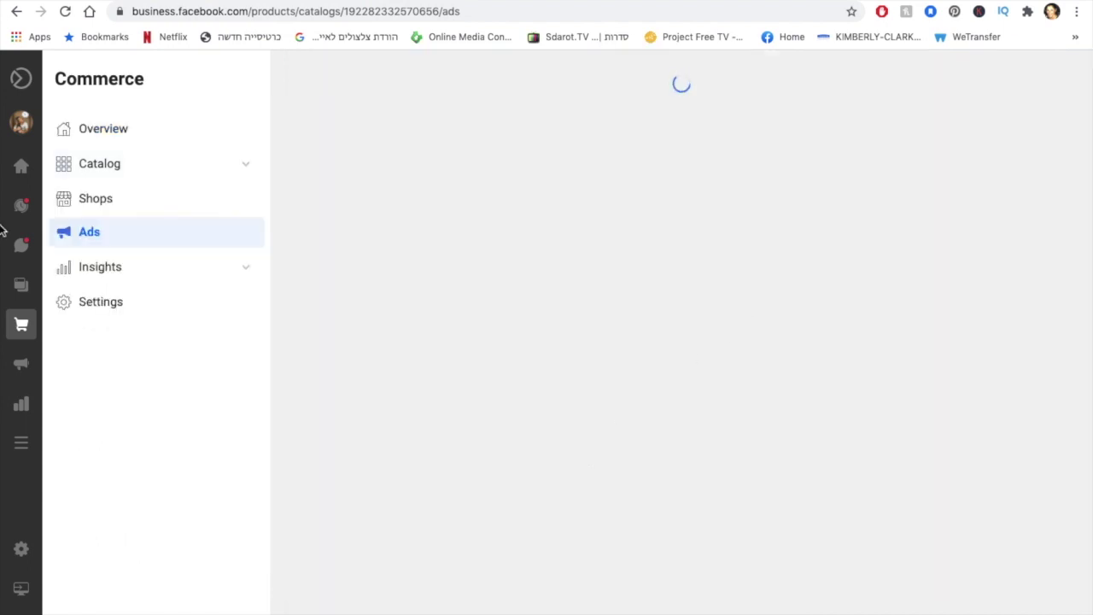
pyautogui.click(109, 129)
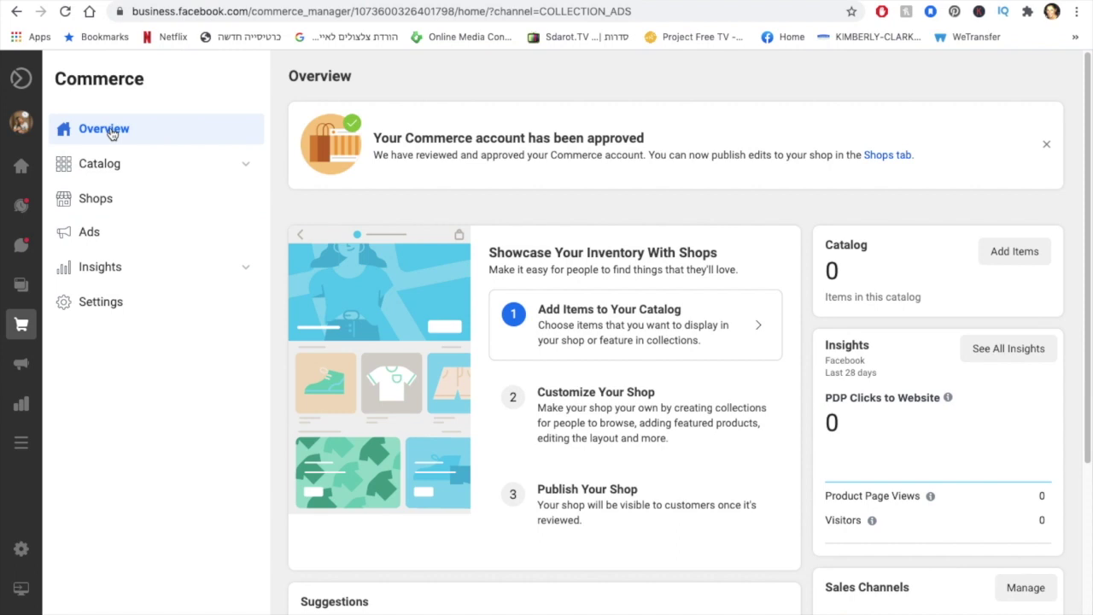
pyautogui.scroll(-3, 729, 407)
pyautogui.scroll(-2, 729, 407)
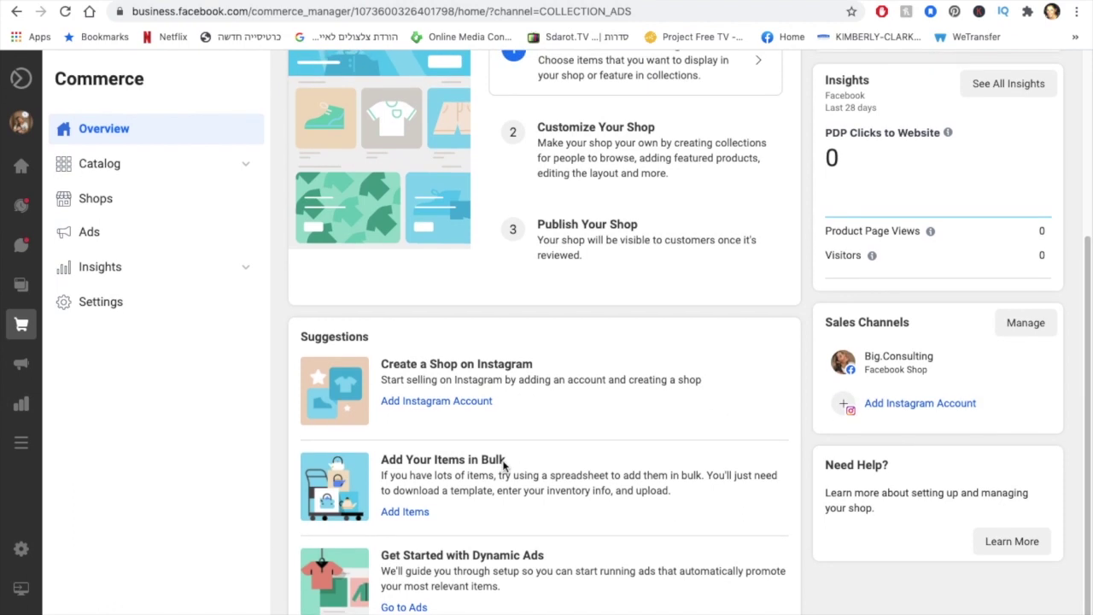
pyautogui.scroll(3, 504, 465)
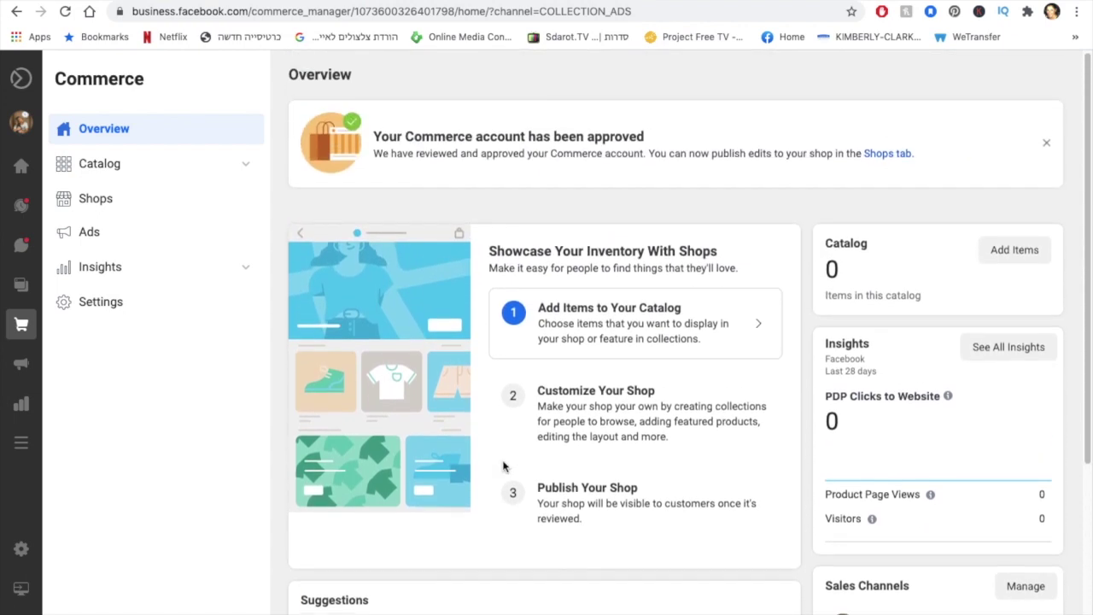
# - Add the eligible Instagram business account for Instagram Shopping and confirm Big.Consulting as its Facebook Page
pyautogui.scroll(-3, 504, 466)
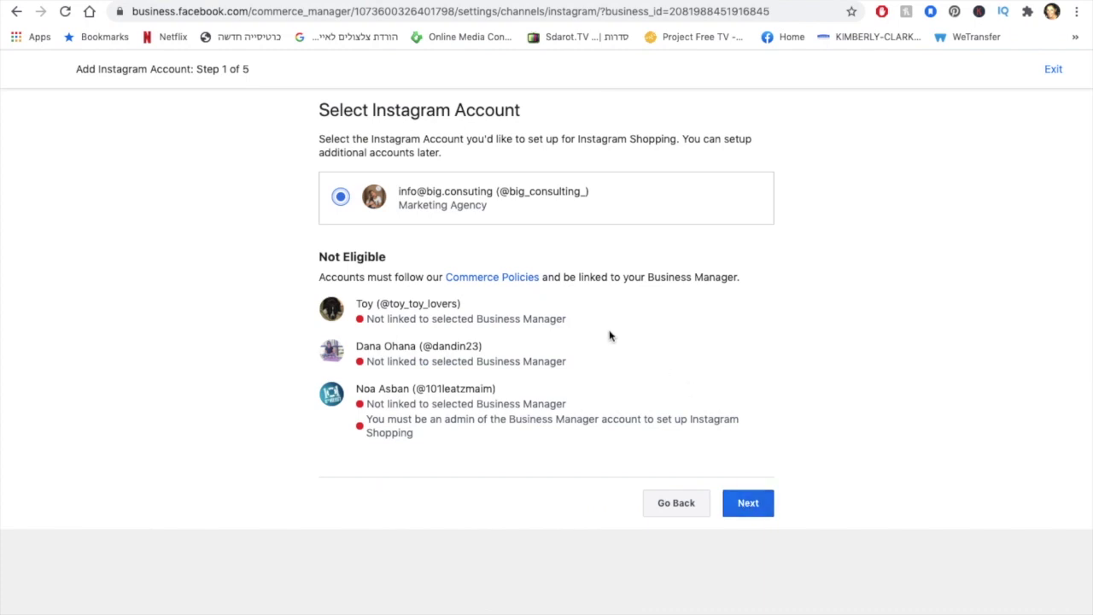
pyautogui.click(761, 514)
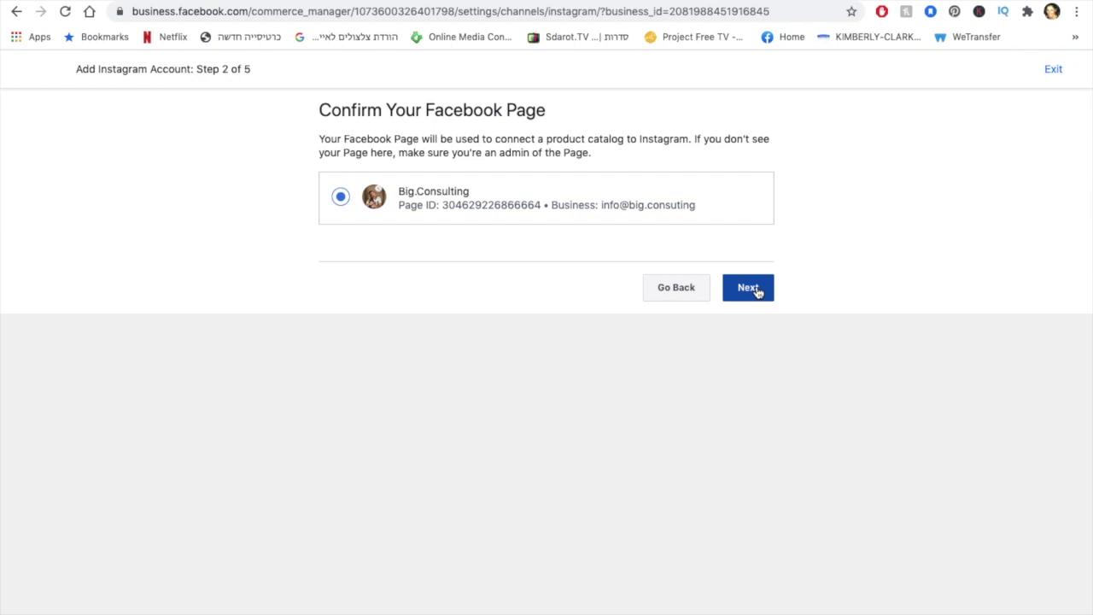
pyautogui.click(756, 291)
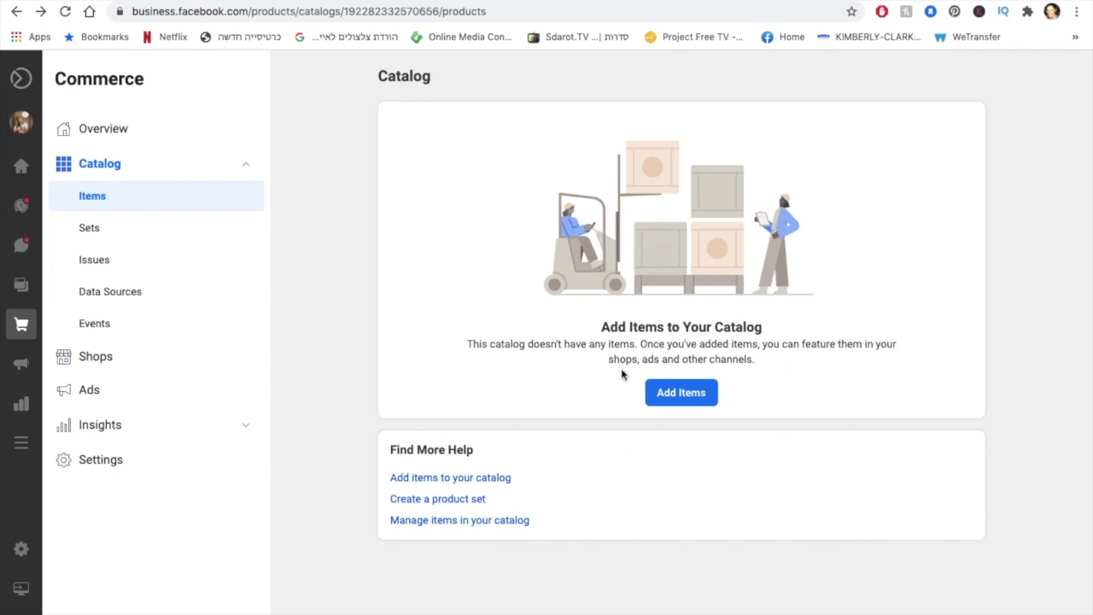
# - Start adding an item manually to the catalog and go through its image, title, description and website link fields
pyautogui.click(682, 394)
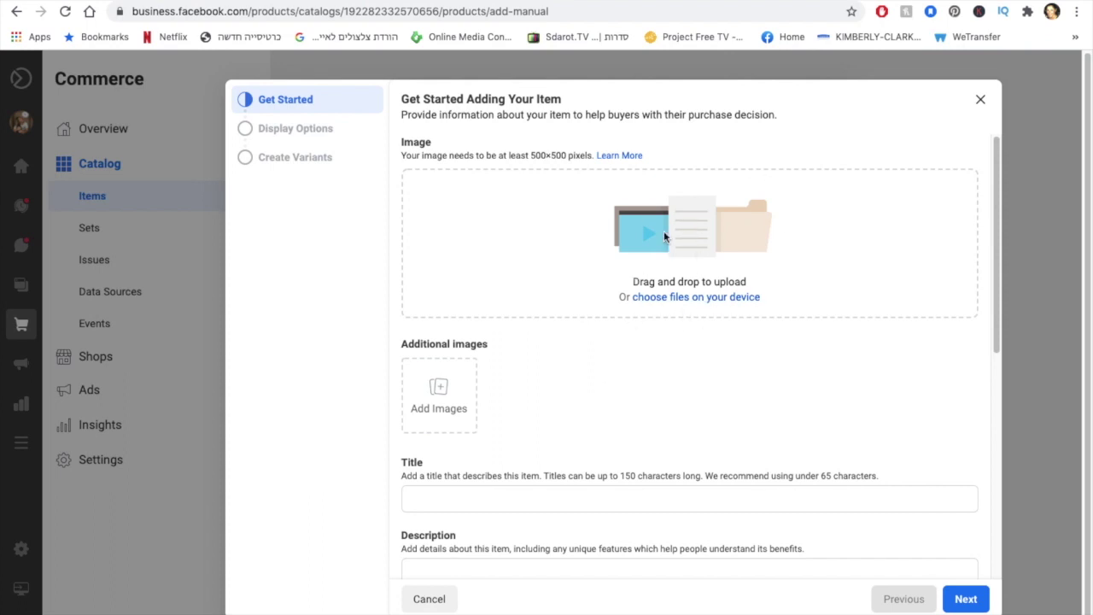
pyautogui.scroll(-3, 615, 453)
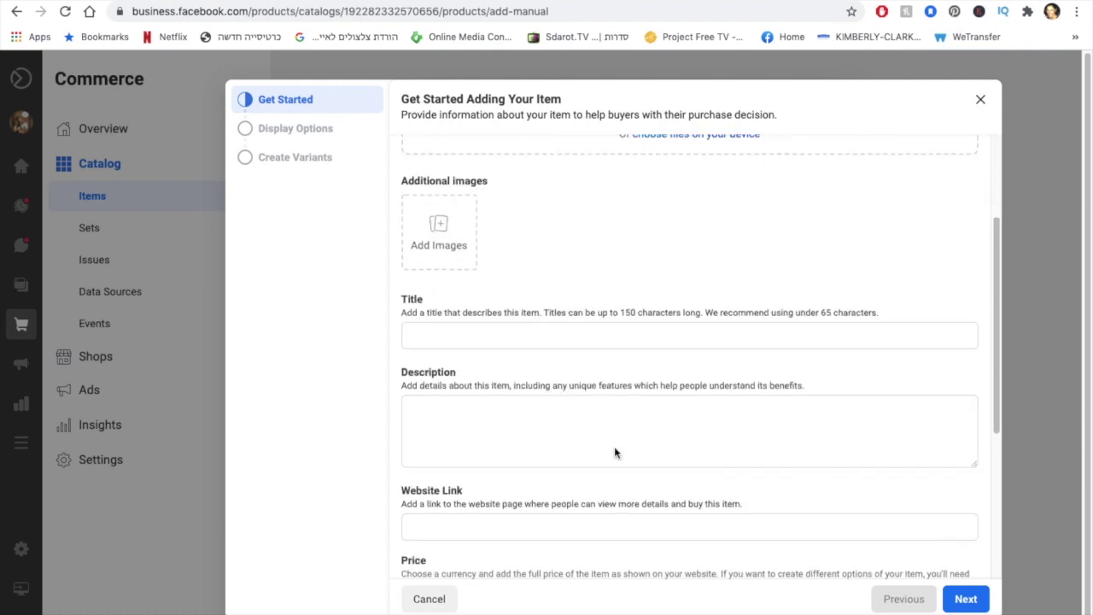
pyautogui.click(578, 312)
pyautogui.click(532, 415)
pyautogui.click(489, 510)
pyautogui.scroll(-1, 488, 510)
pyautogui.scroll(-2, 489, 511)
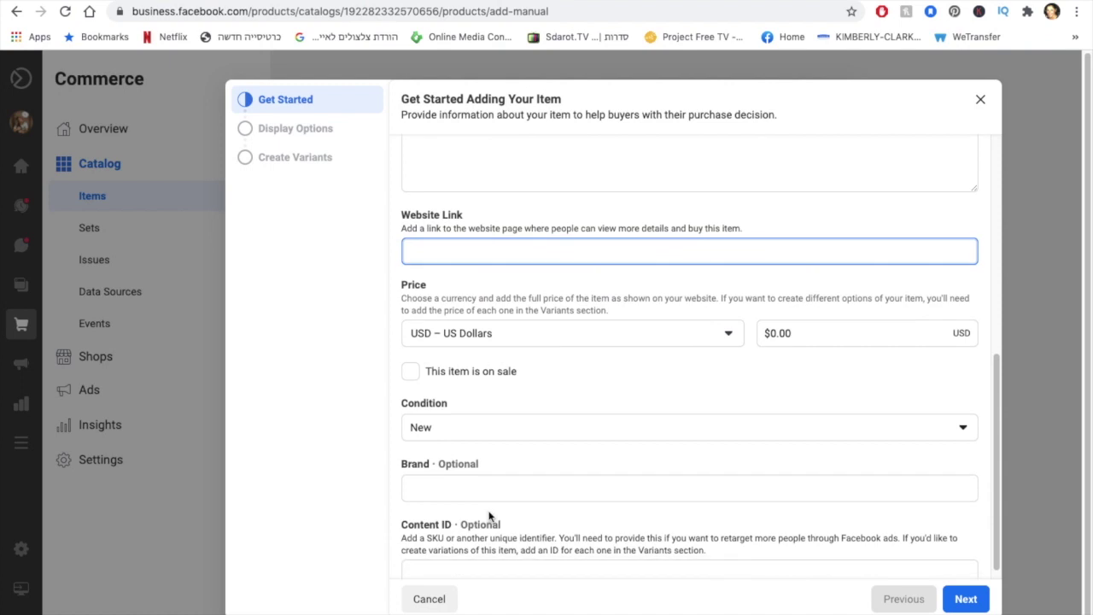
# - Look through the new item's currency, price and condition settings
pyautogui.click(514, 356)
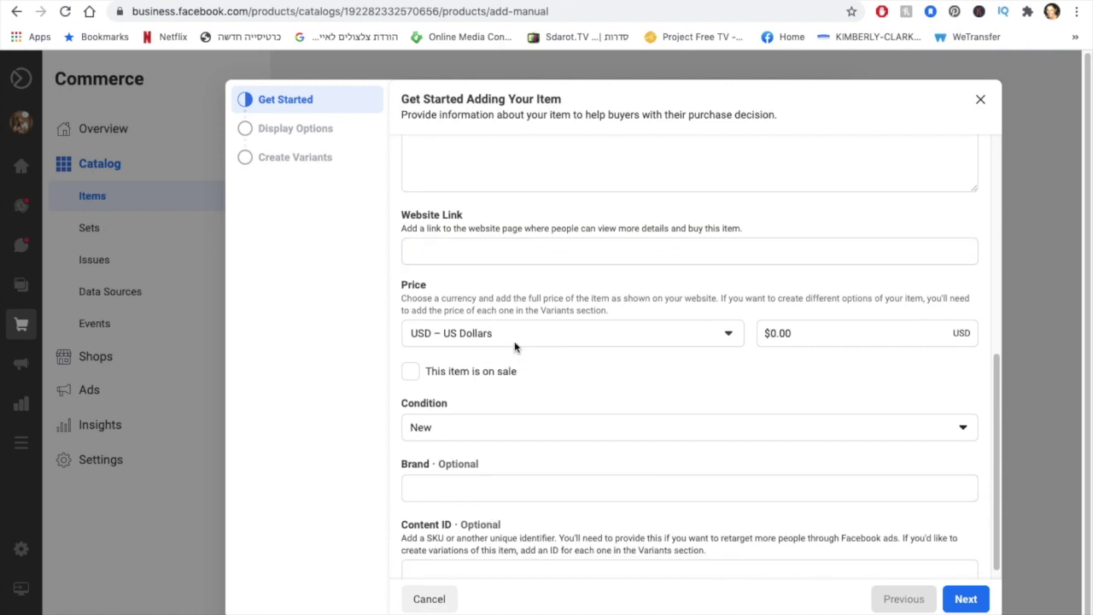
pyautogui.click(516, 340)
pyautogui.scroll(-10, 515, 507)
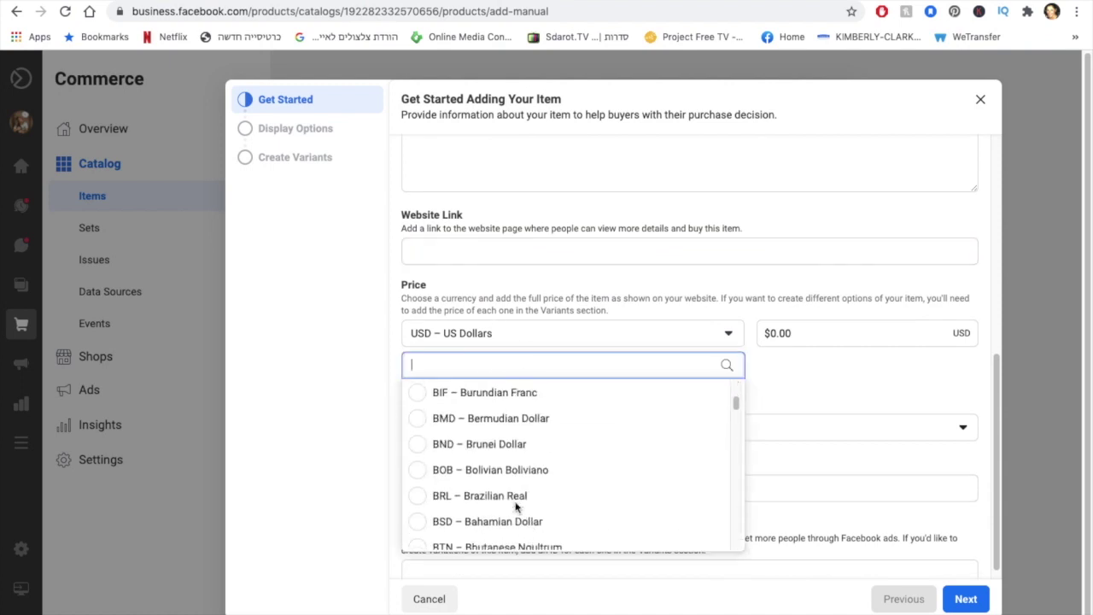
pyautogui.click(840, 348)
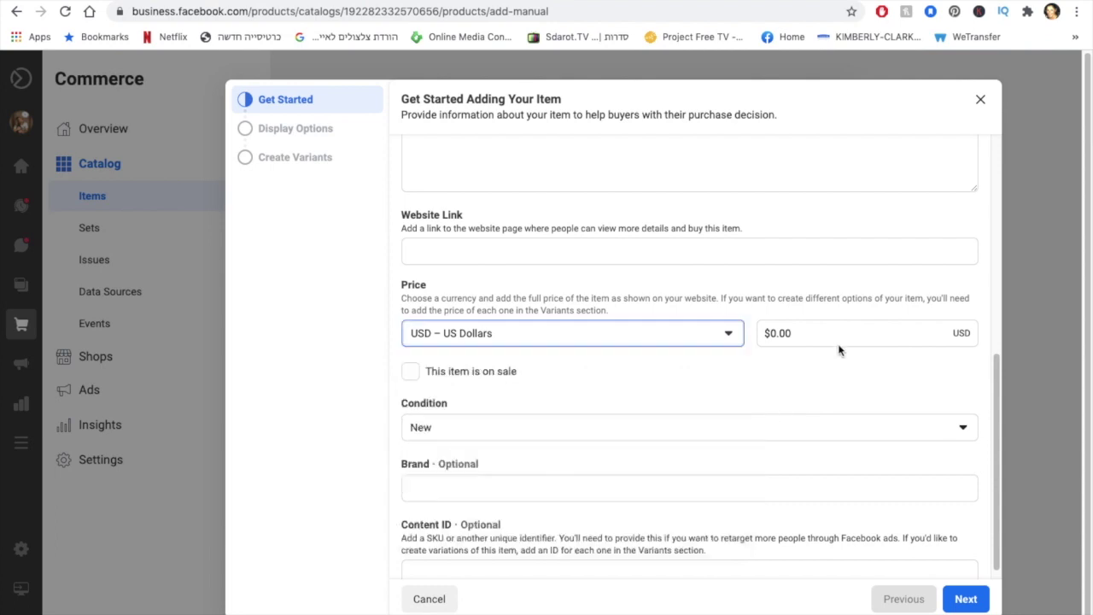
pyautogui.scroll(-1, 543, 452)
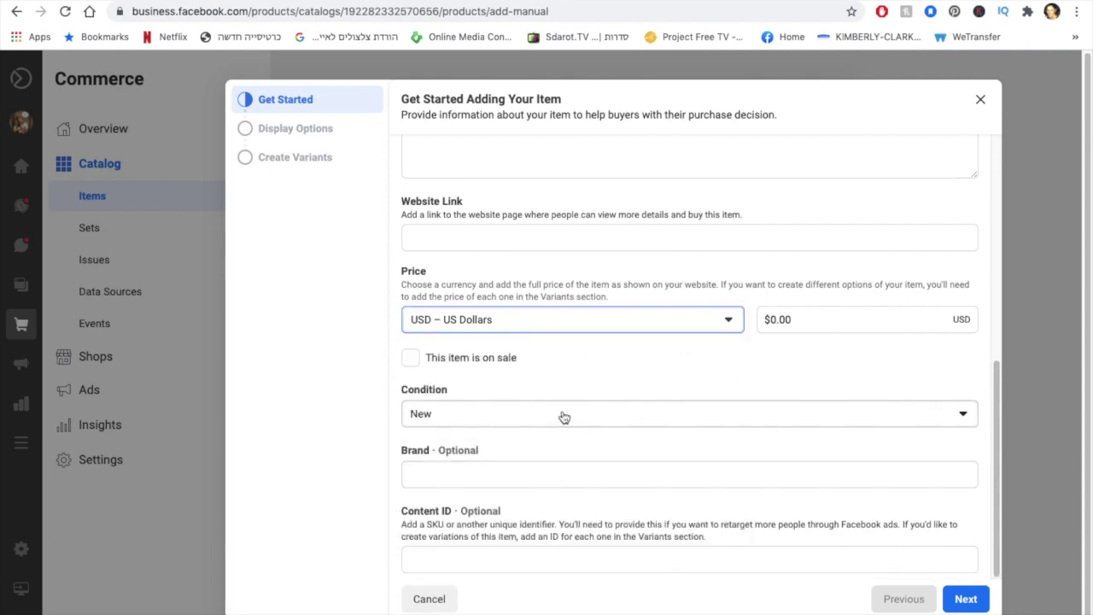
pyautogui.click(562, 417)
pyautogui.click(563, 417)
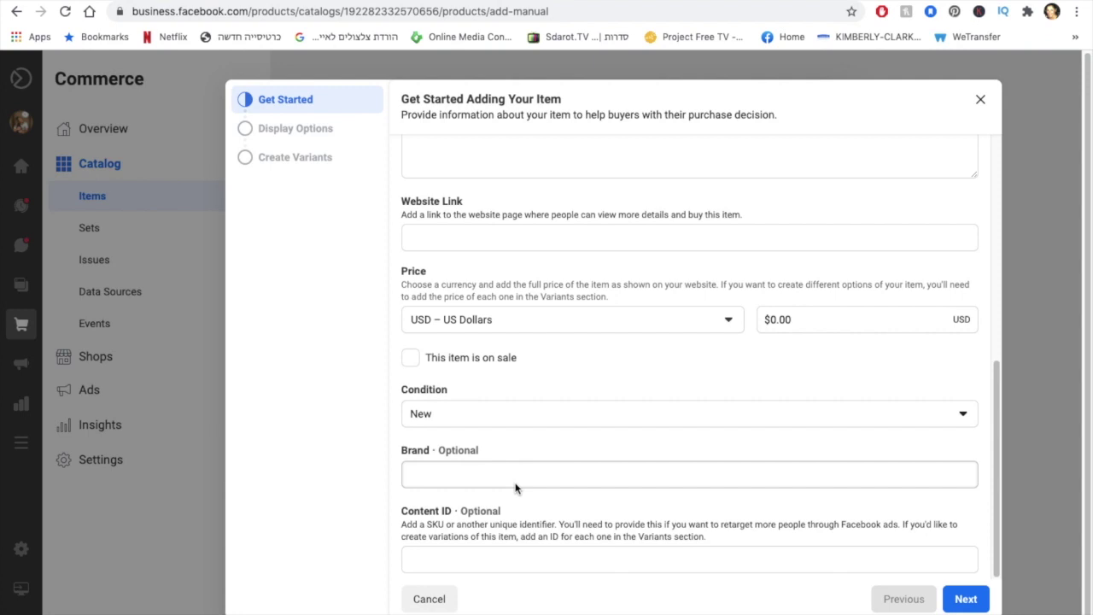
# - Check the item's image, title, description, website link and pricing, and continue to its display options
pyautogui.scroll(2, 579, 372)
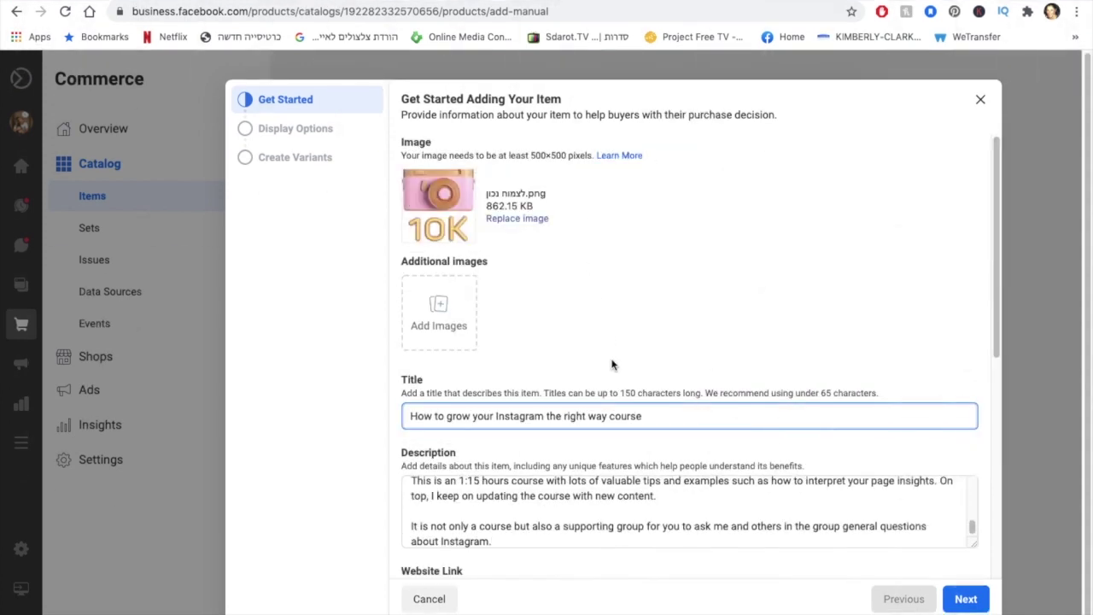
pyautogui.scroll(-5, 611, 367)
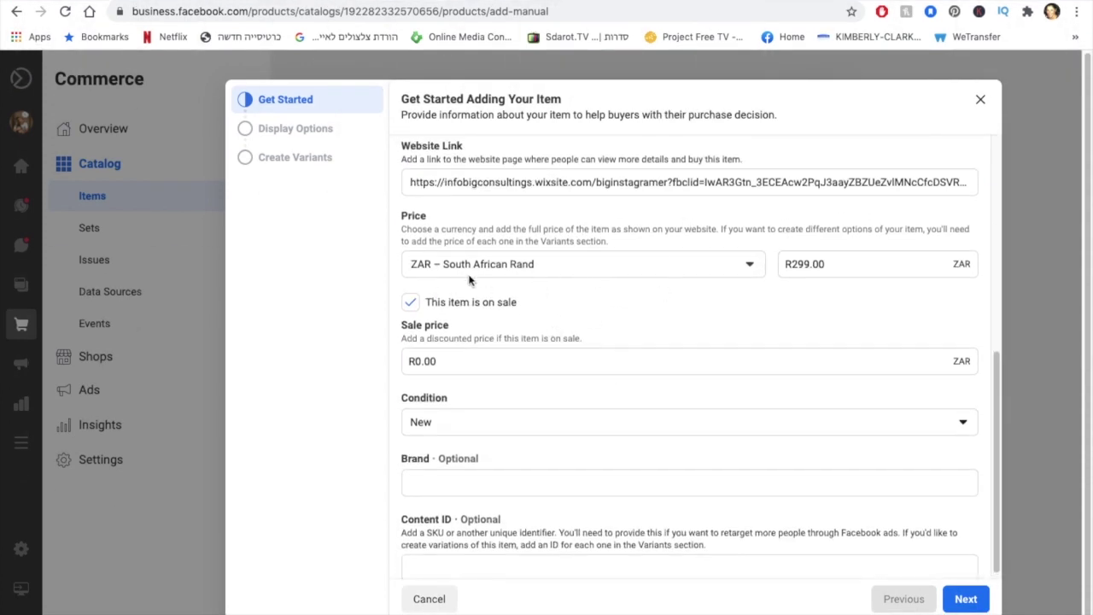
pyautogui.scroll(5, 734, 481)
pyautogui.scroll(8, 735, 481)
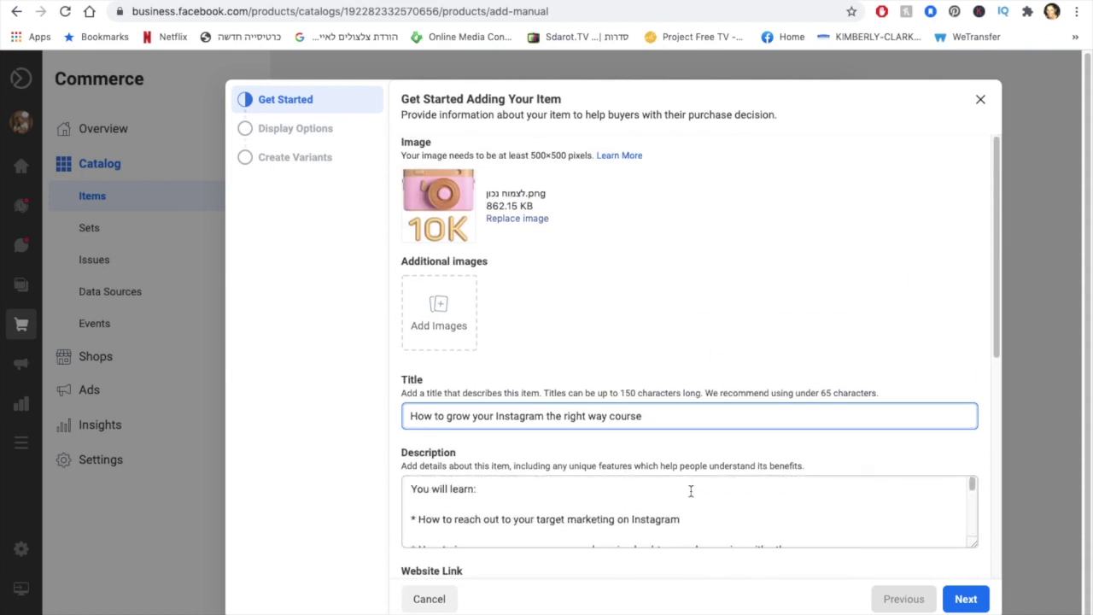
pyautogui.click(968, 599)
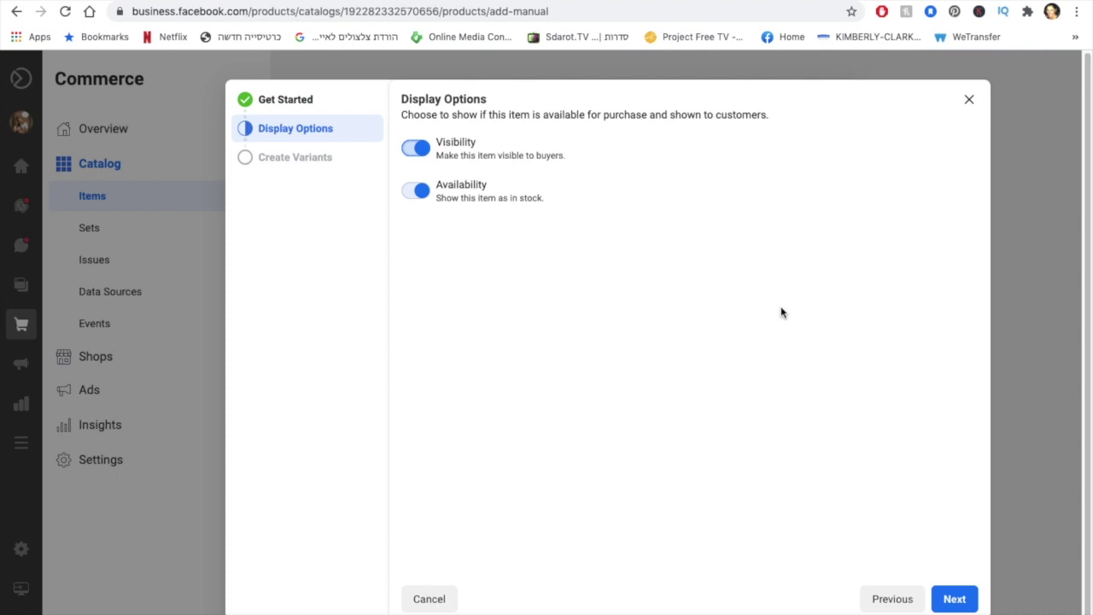
# - Try the item's Availability and Visibility settings, leave both on, and continue to creating variants
pyautogui.click(418, 191)
pyautogui.click(426, 198)
pyautogui.click(423, 158)
pyautogui.click(425, 158)
pyautogui.click(953, 602)
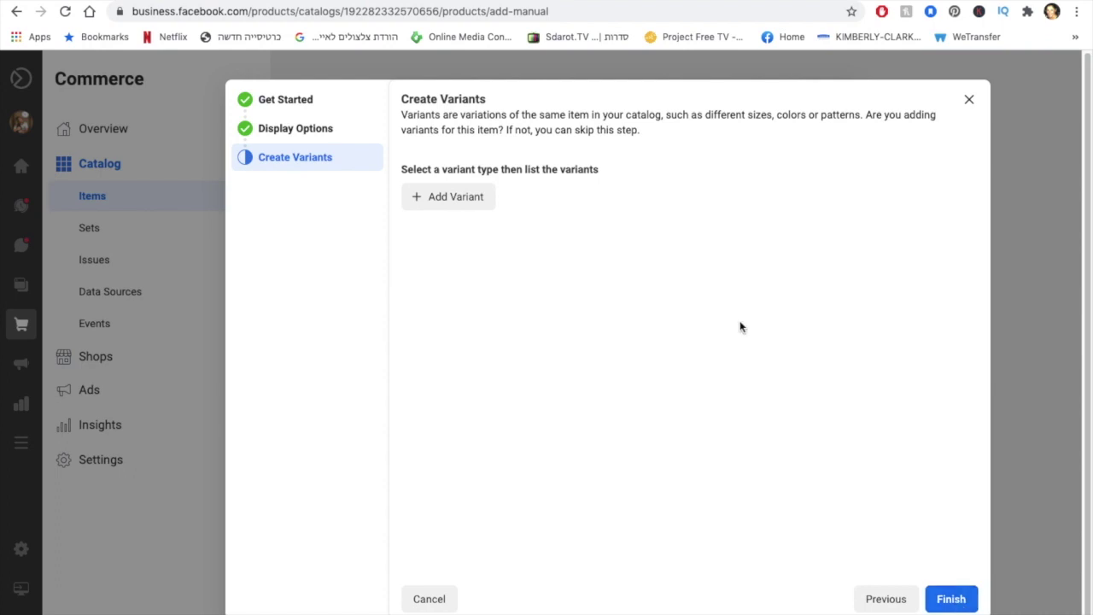
# - Add a variant to the item, look through the variant types and choose Color
pyautogui.click(462, 201)
pyautogui.click(495, 202)
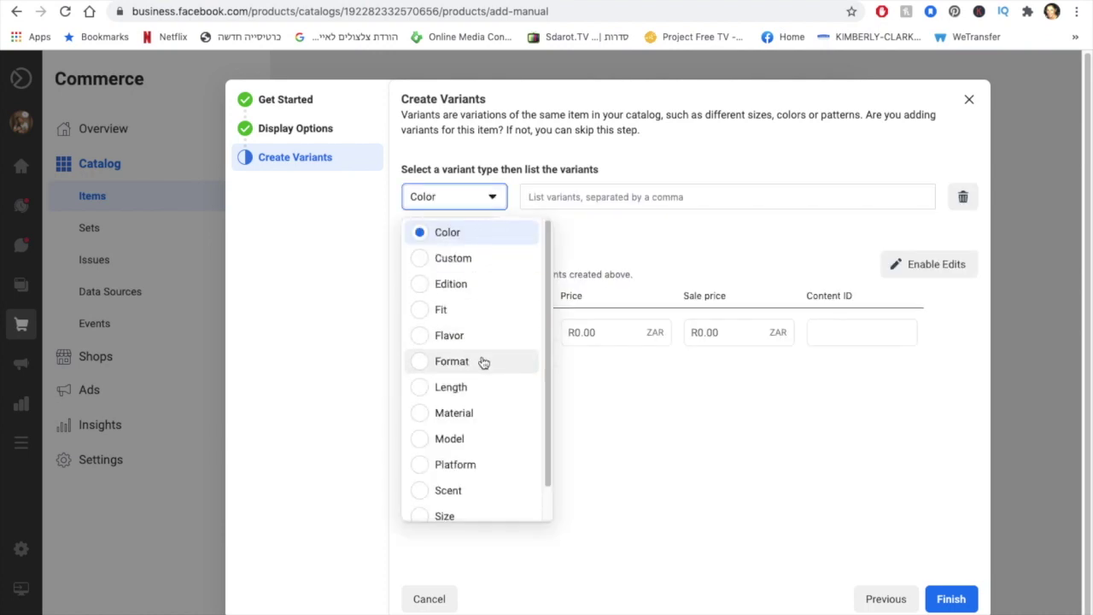
pyautogui.scroll(-1, 483, 363)
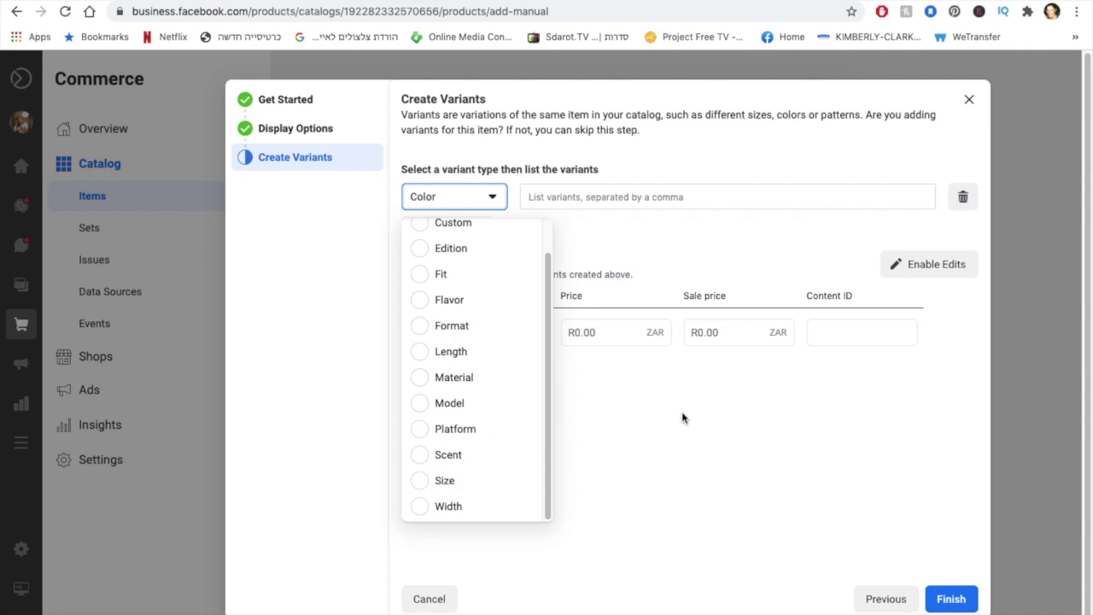
pyautogui.scroll(1, 454, 330)
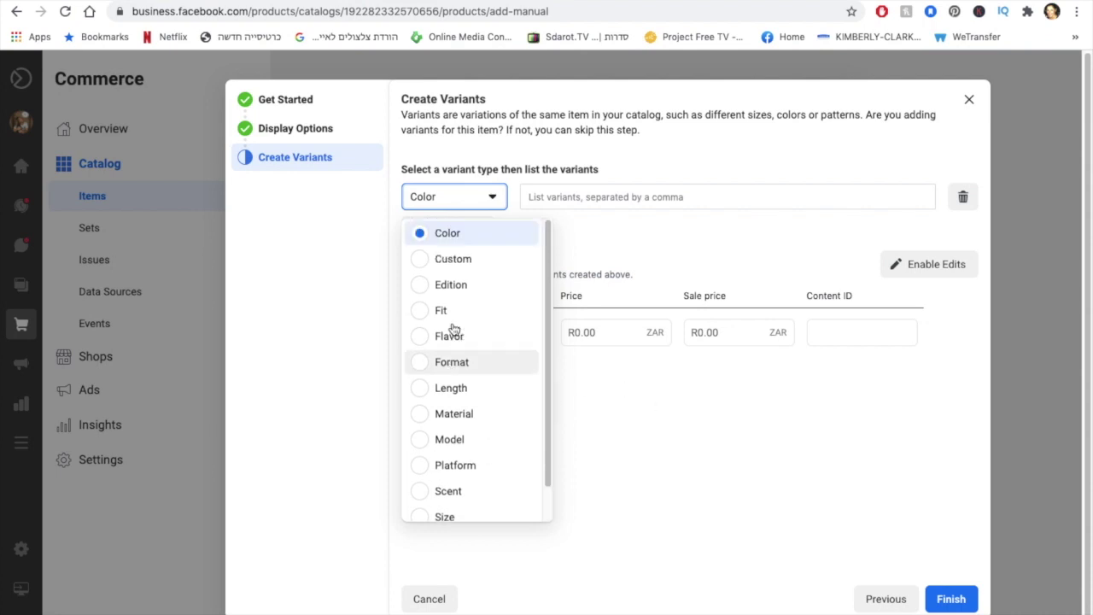
pyautogui.click(476, 236)
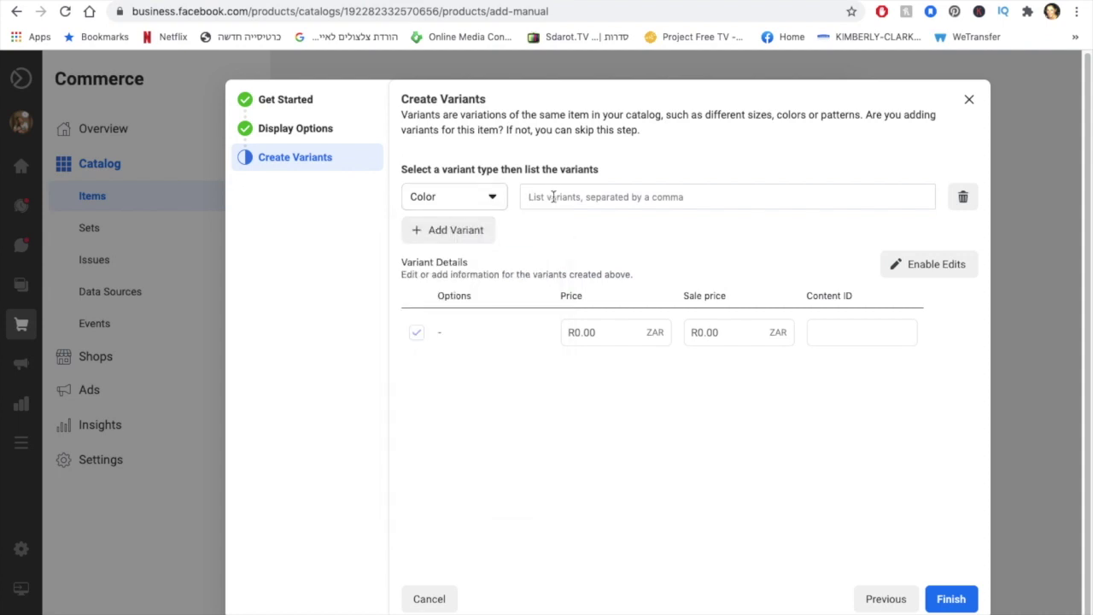
# - List Red, black and white as the item's color variants
pyautogui.click(553, 198)
pyautogui.write('Red')
pyautogui.press('Return')
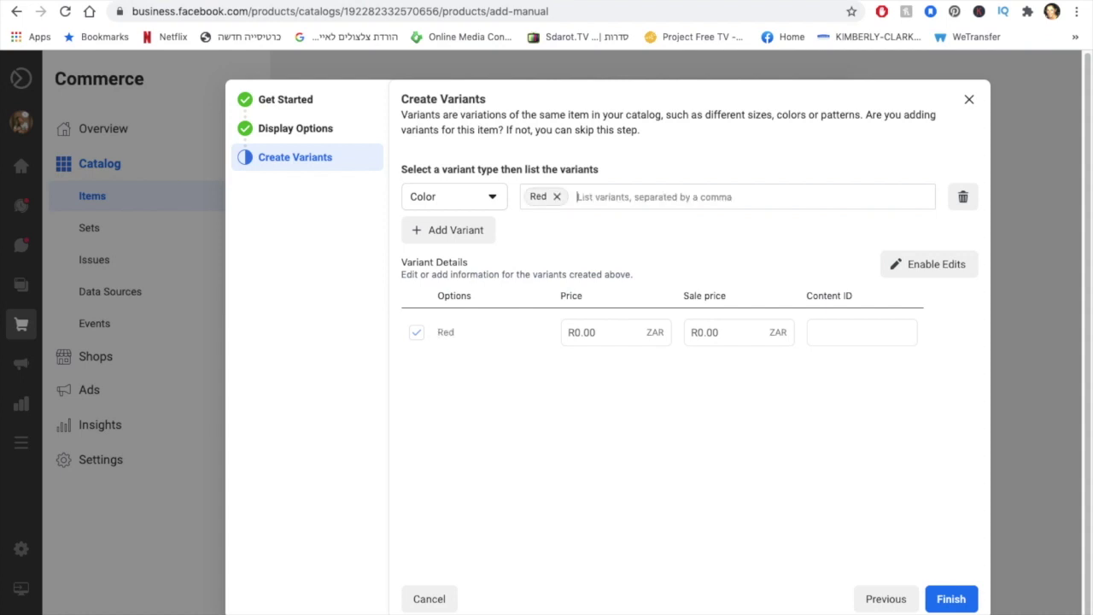
pyautogui.write('black')
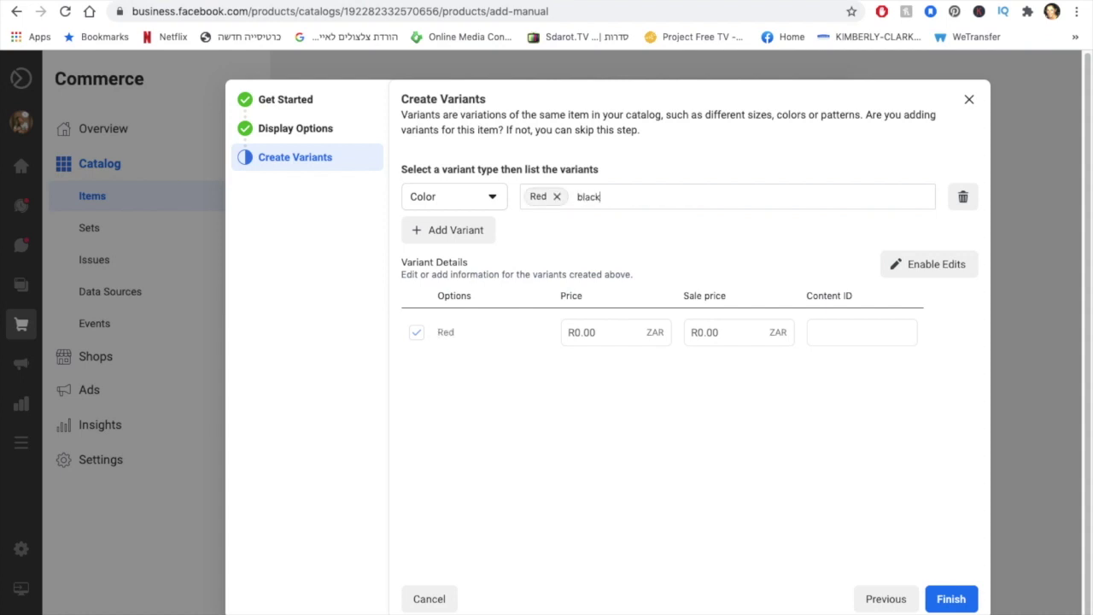
pyautogui.press('Return')
pyautogui.write('white')
pyautogui.press('Return')
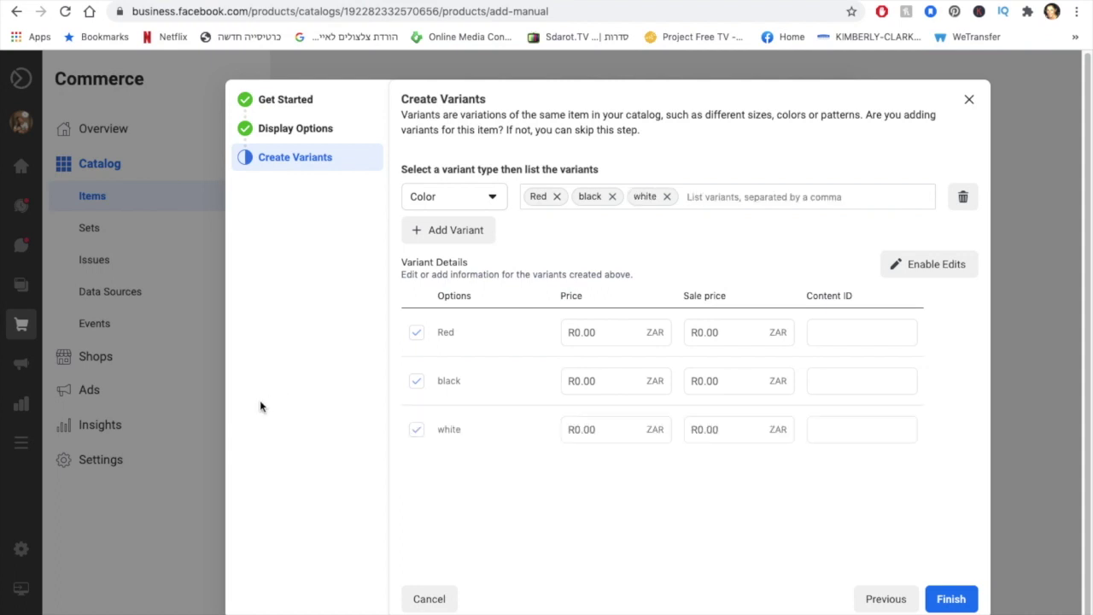
# - Enable edits of the variant details and set the price to 300 ZAR for Red and 3000 ZAR for black
pyautogui.click(926, 266)
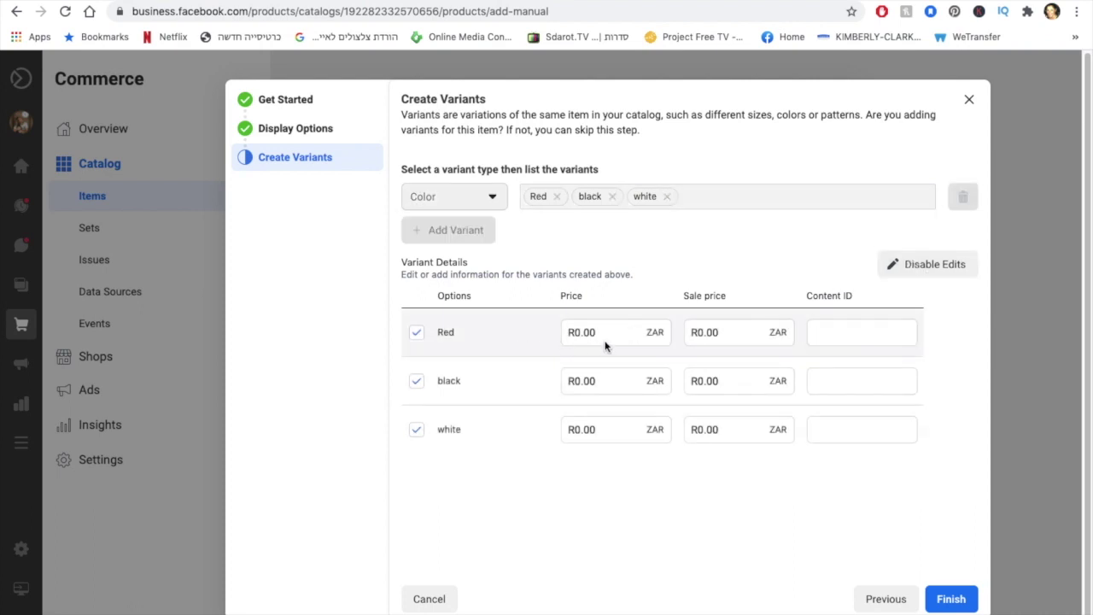
pyautogui.click(415, 335)
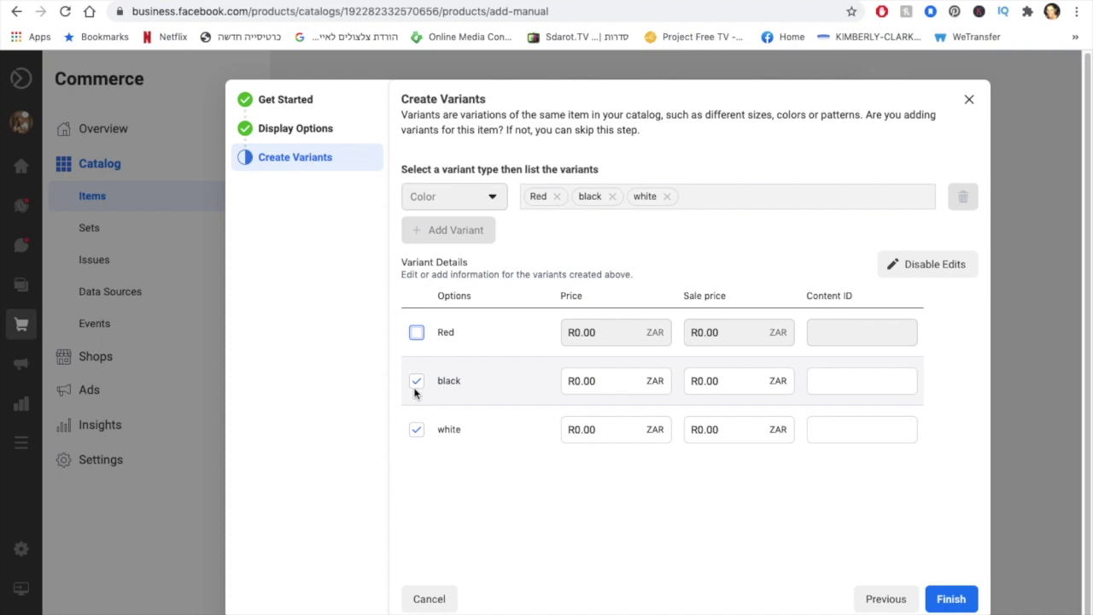
pyautogui.click(416, 332)
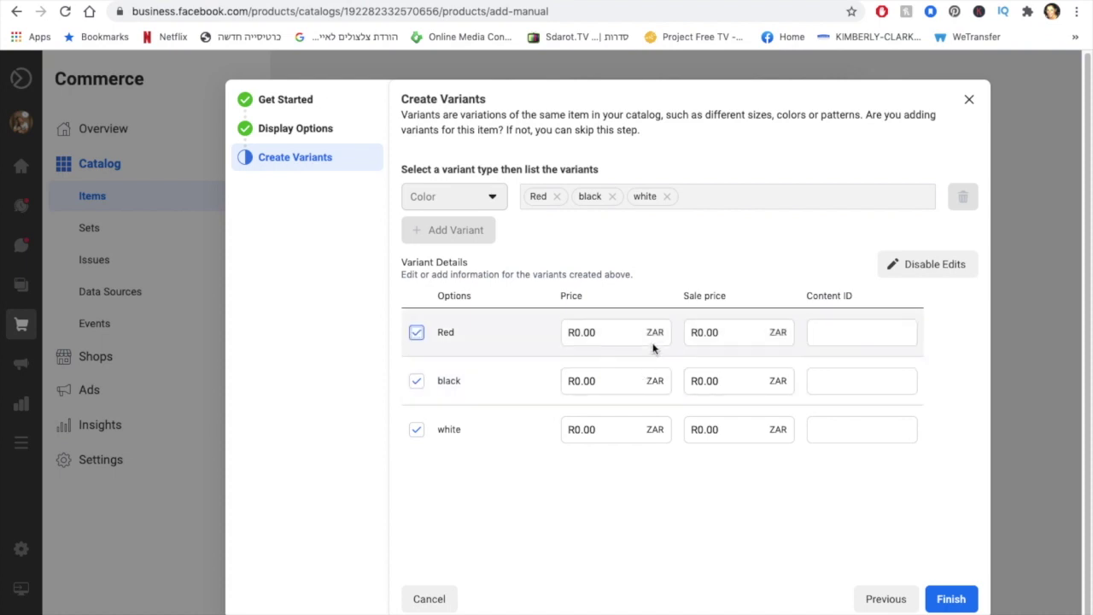
pyautogui.click(575, 332)
pyautogui.write('300')
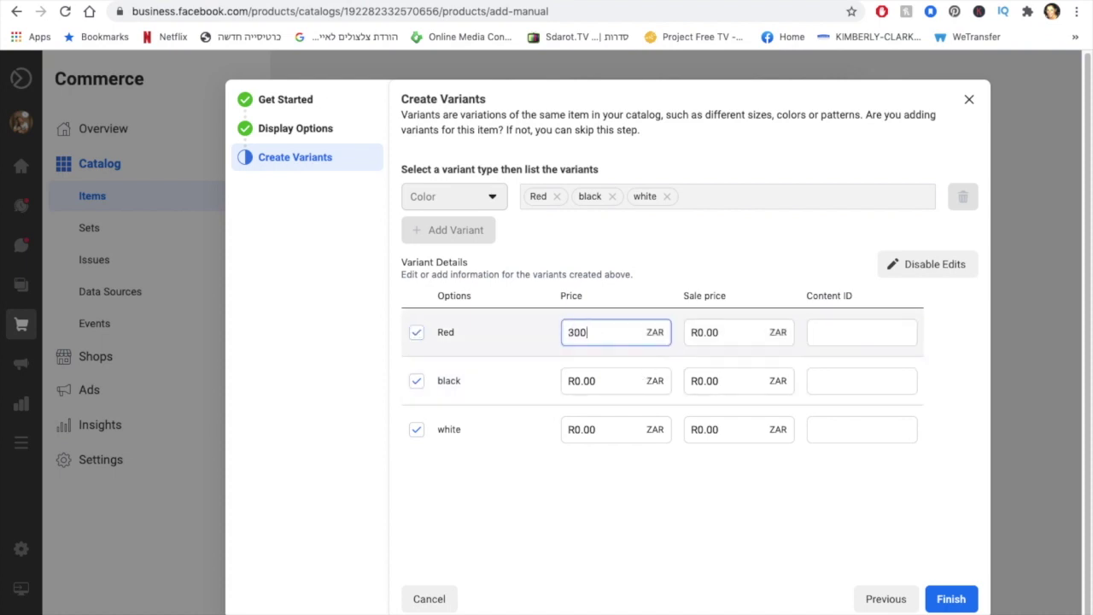
pyautogui.click(570, 382)
pyautogui.write('3000')
# - Set the sale price to 150 ZAR for the Red variant and 1000 ZAR for the black one
pyautogui.click(706, 334)
pyautogui.doubleClick(705, 334)
pyautogui.write('150')
pyautogui.click(697, 379)
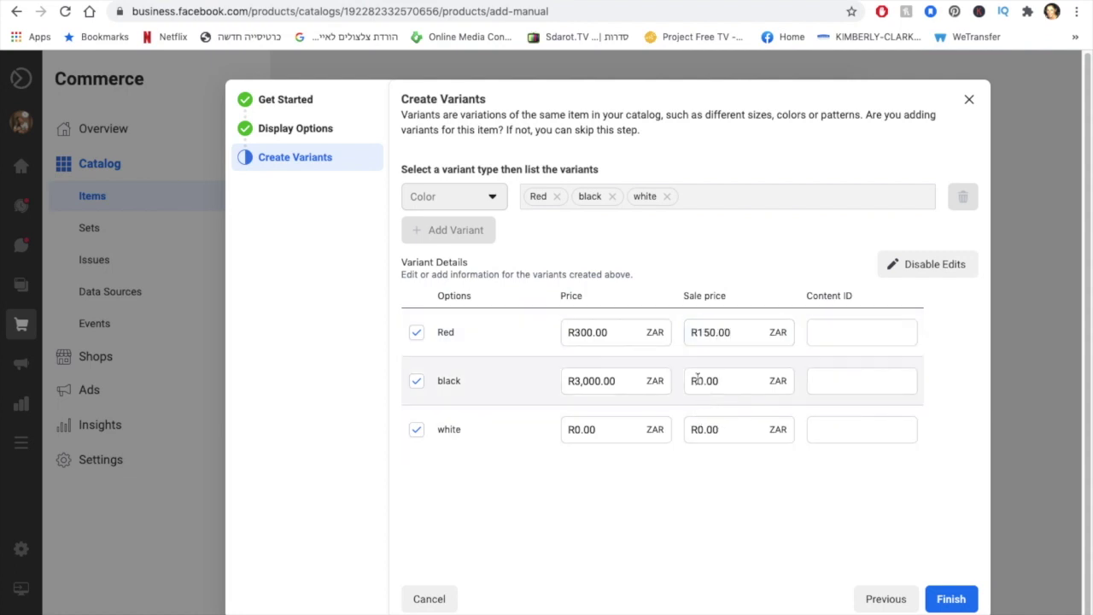
pyautogui.doubleClick(697, 381)
pyautogui.write('1000')
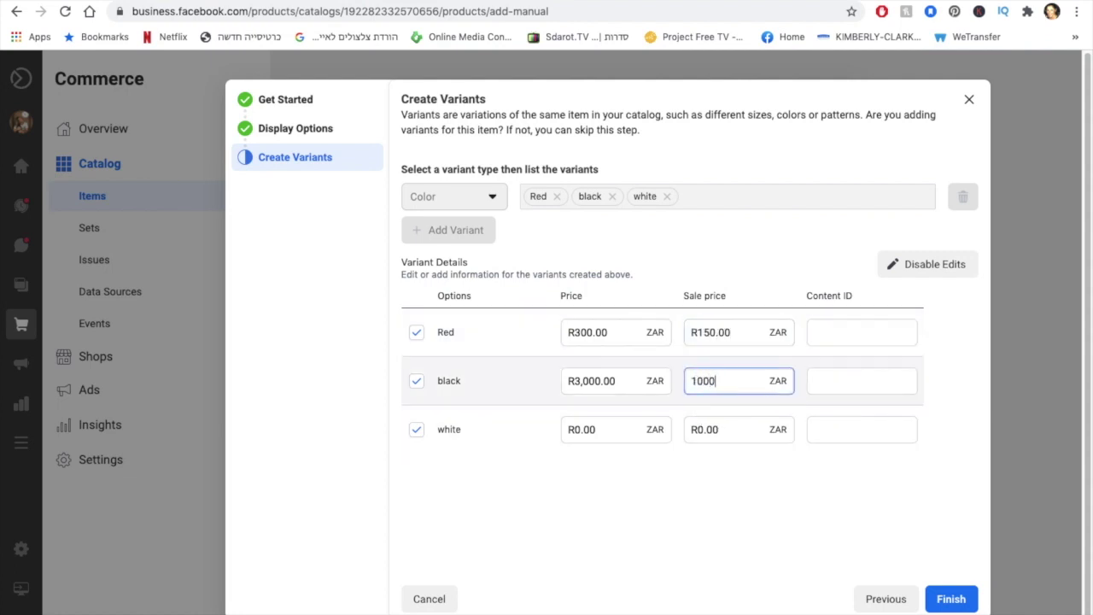
pyautogui.click(691, 491)
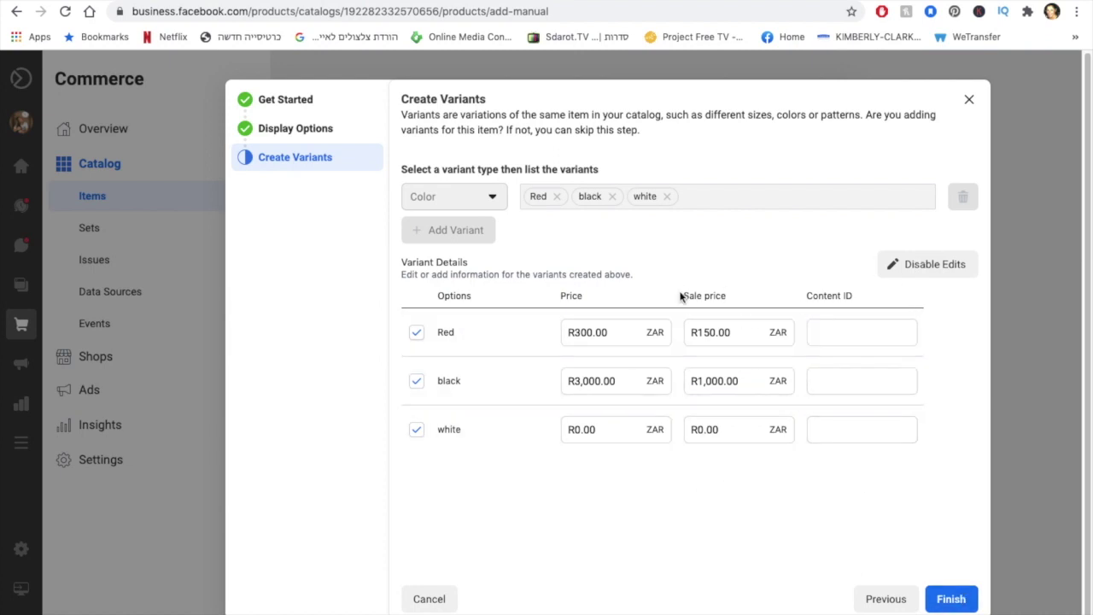
# - Disable the variant edits, delete the Color variant and finish adding the item without variants
pyautogui.click(928, 268)
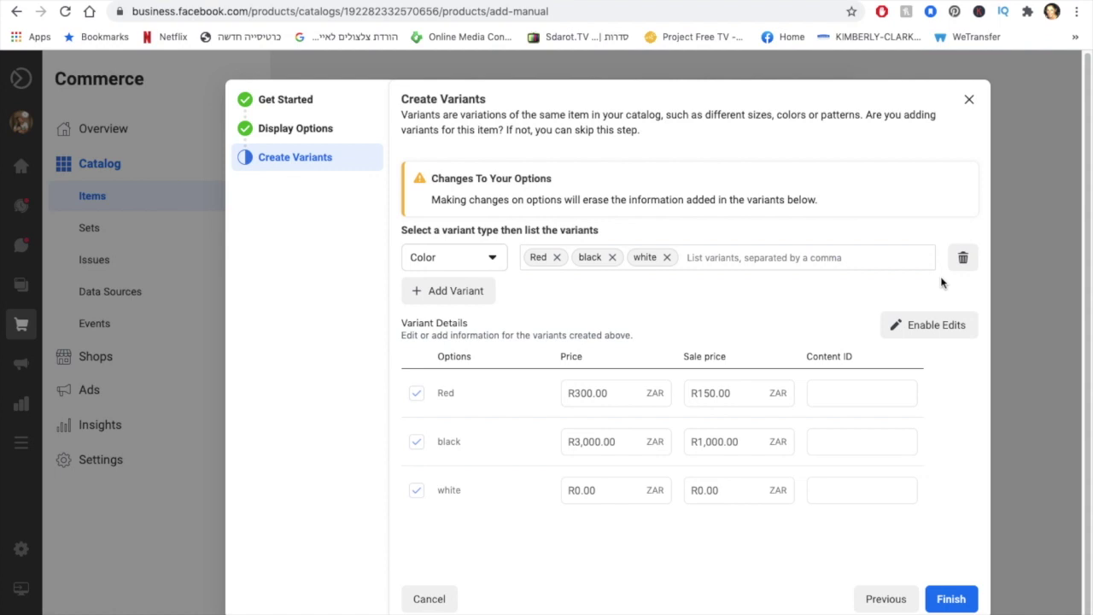
pyautogui.click(964, 261)
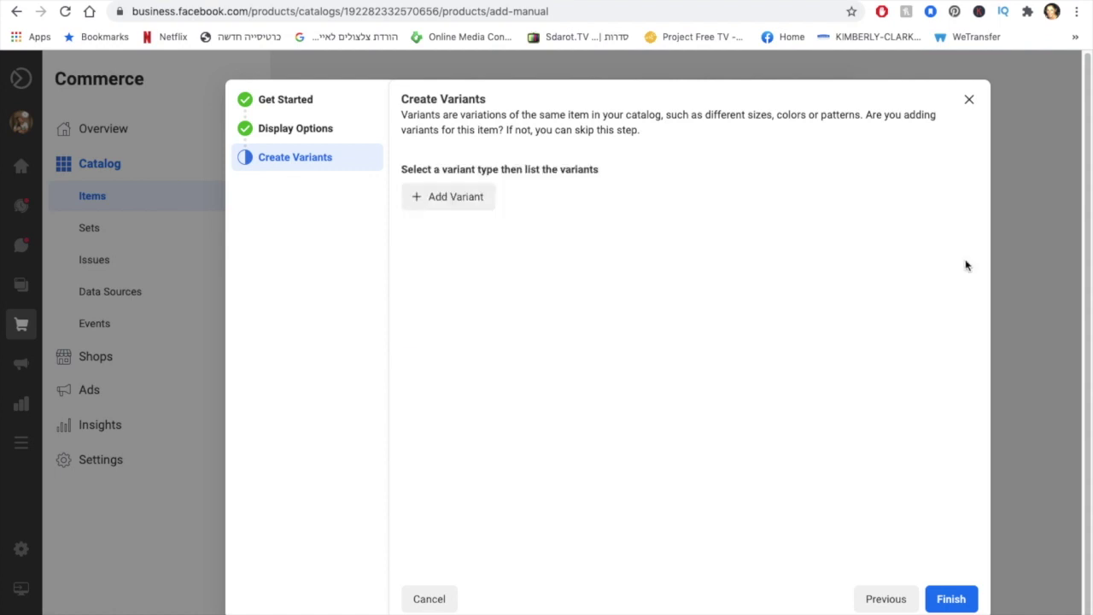
pyautogui.click(952, 600)
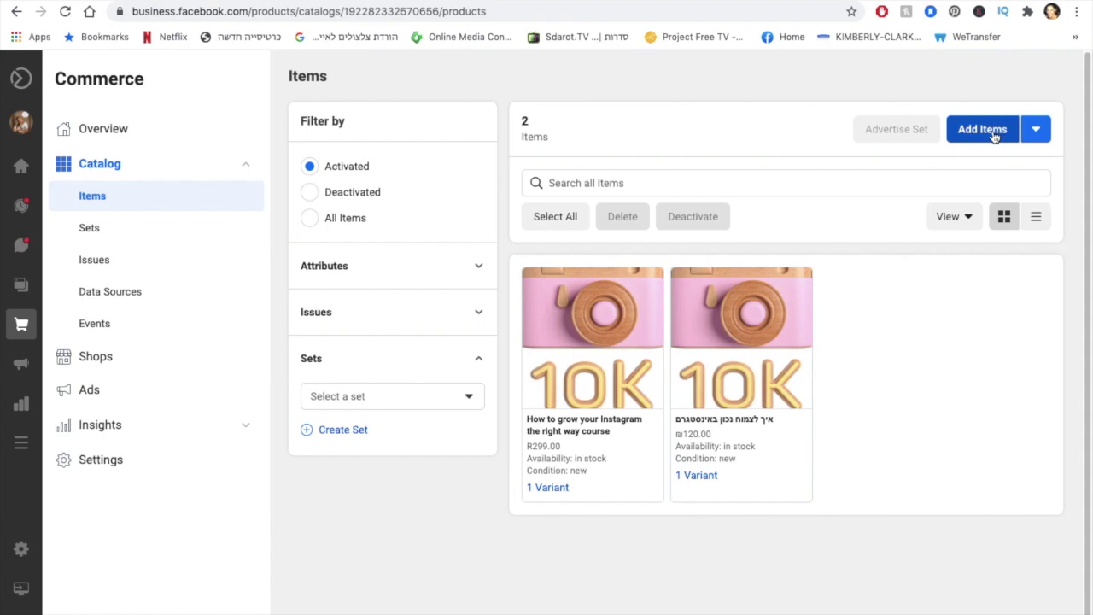
# - Return to the Commerce overview and examine the account review status, shop setup steps, suggestions and sales channels
pyautogui.click(130, 130)
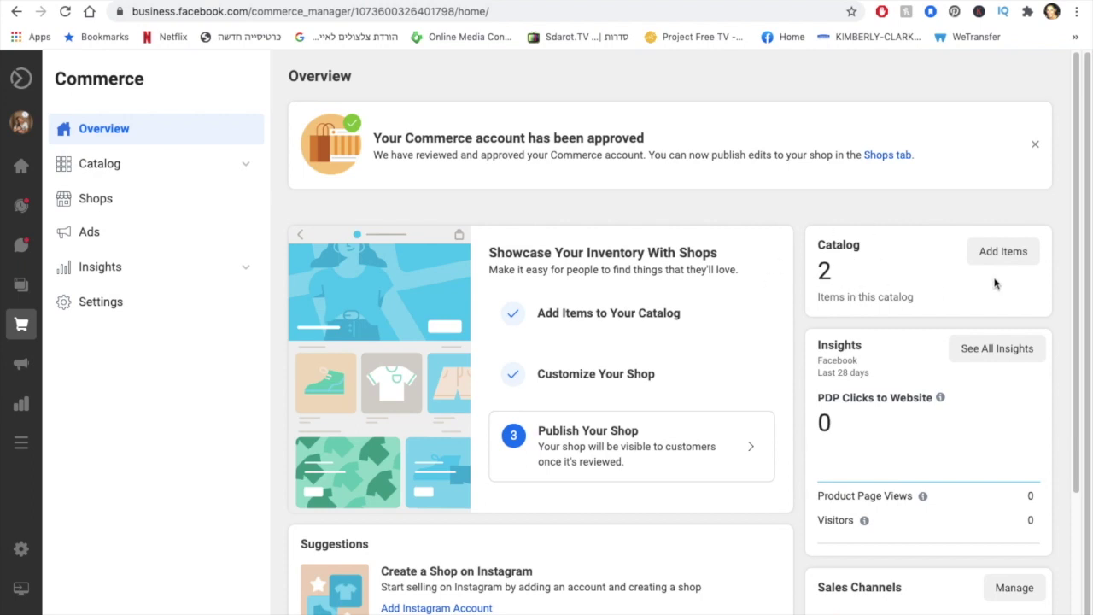
pyautogui.scroll(-3, 780, 439)
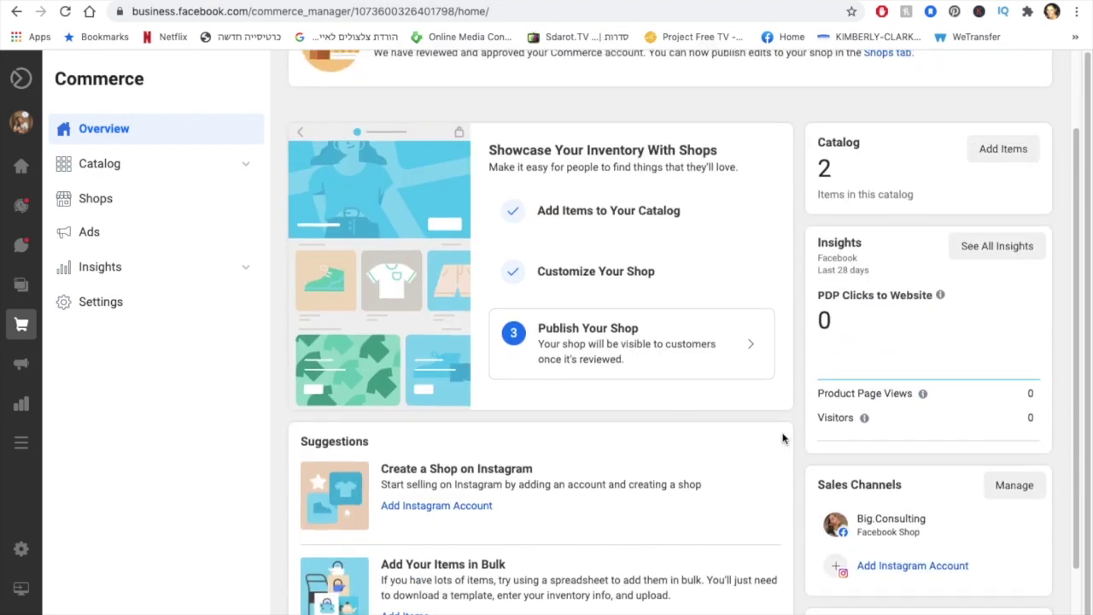
pyautogui.scroll(1, 782, 437)
pyautogui.scroll(-3, 690, 539)
pyautogui.scroll(1, 592, 398)
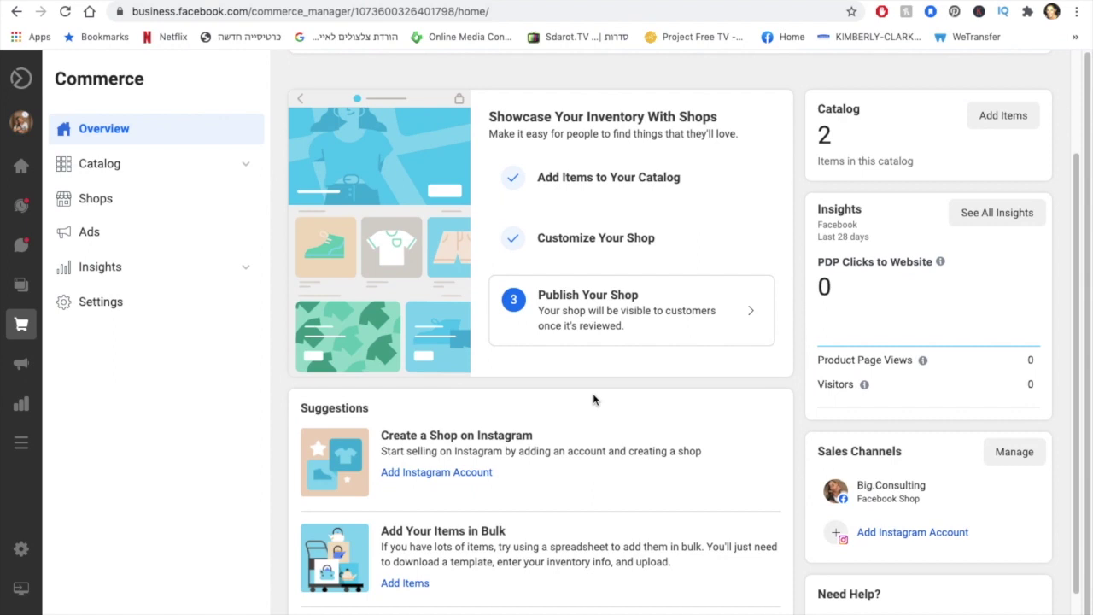
pyautogui.scroll(3, 578, 318)
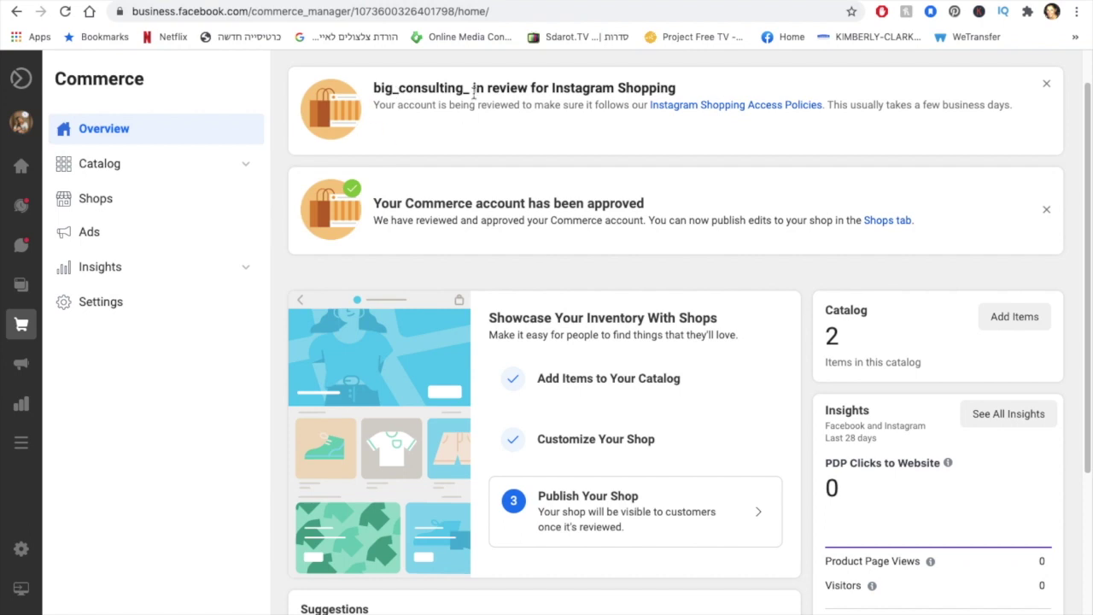
pyautogui.scroll(-2, 537, 309)
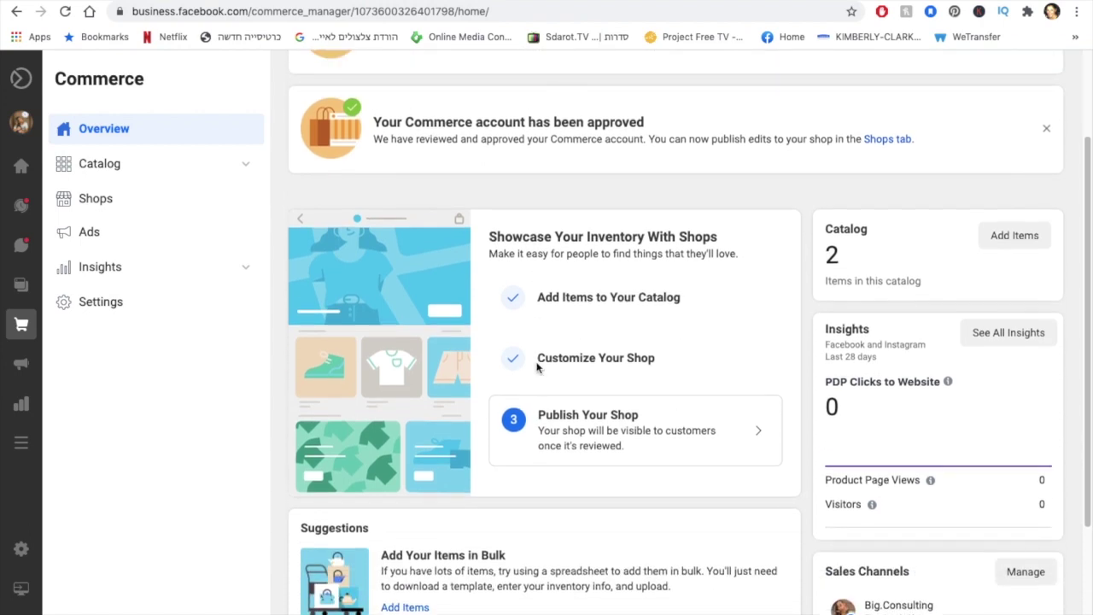
# - Open the shop through Publish Your Shop and look through its layout and its color, text and button style settings
pyautogui.click(605, 439)
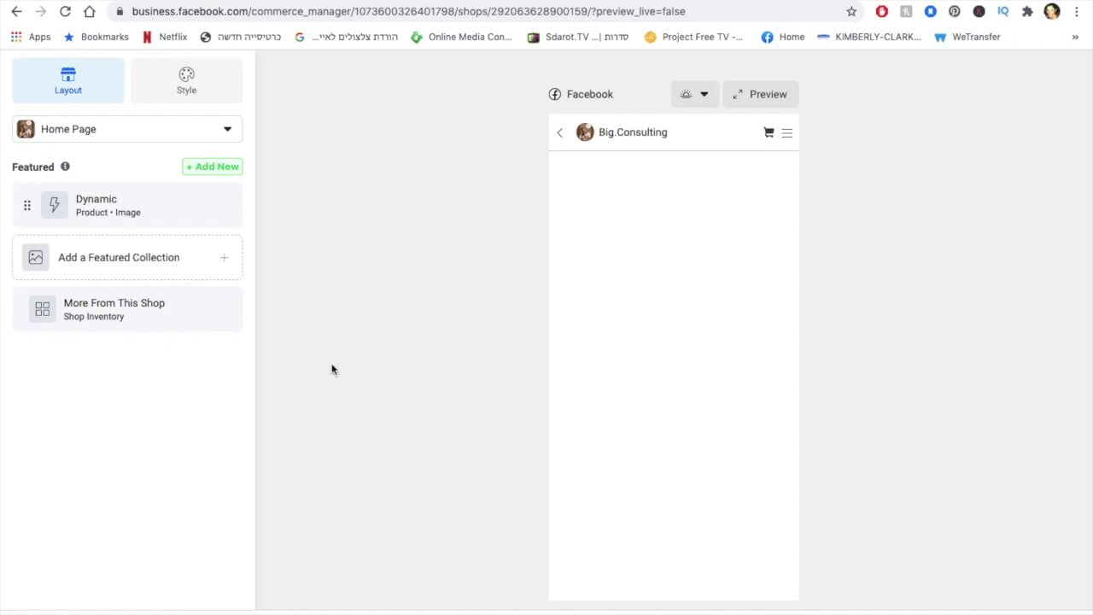
pyautogui.click(84, 97)
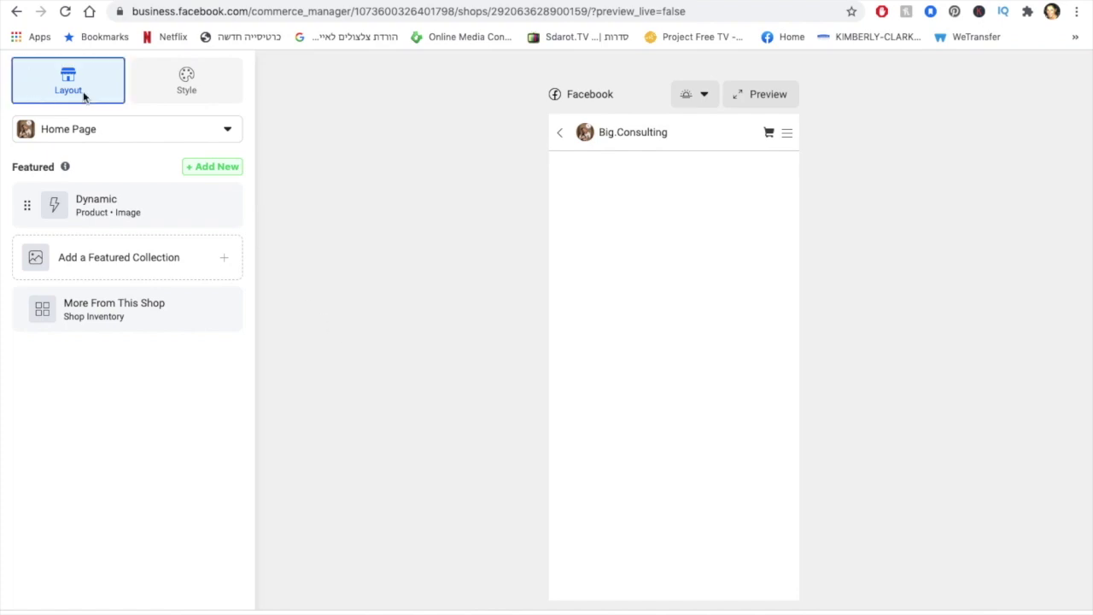
pyautogui.click(171, 96)
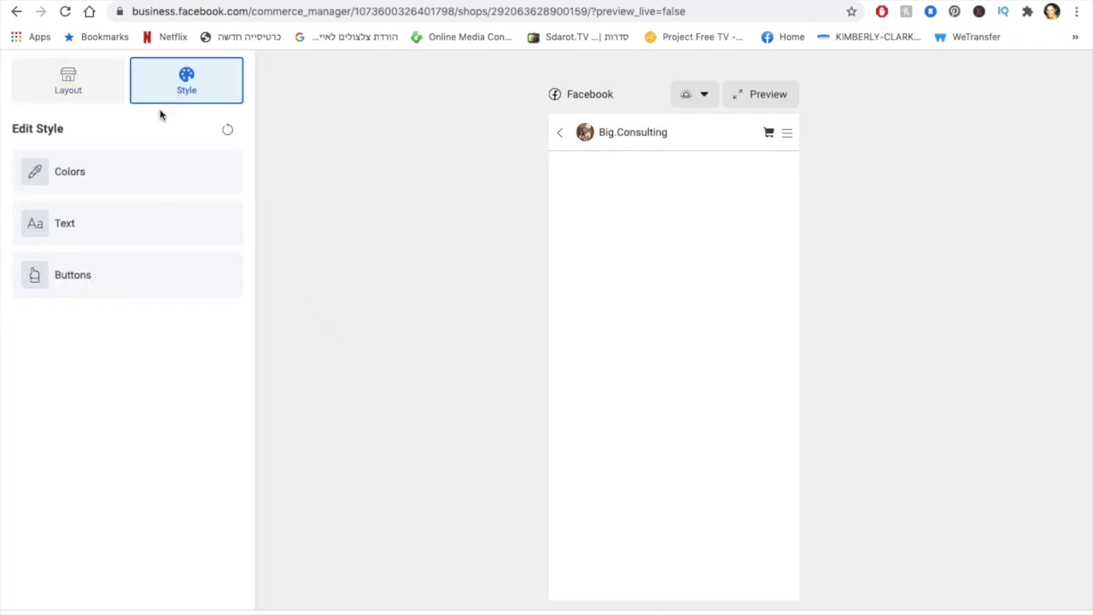
pyautogui.click(125, 175)
pyautogui.click(117, 226)
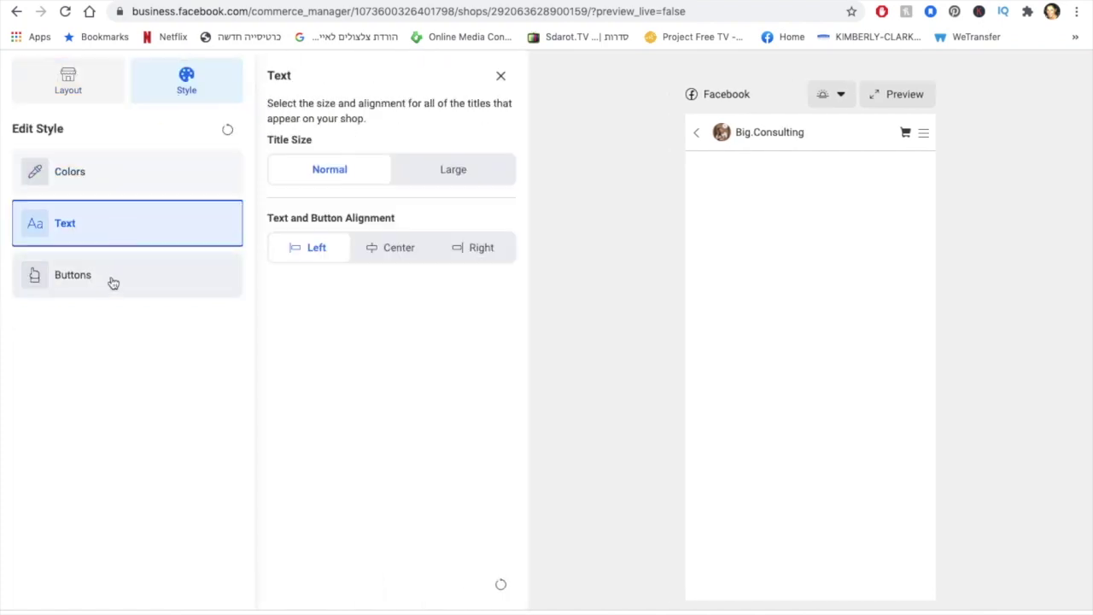
pyautogui.click(112, 287)
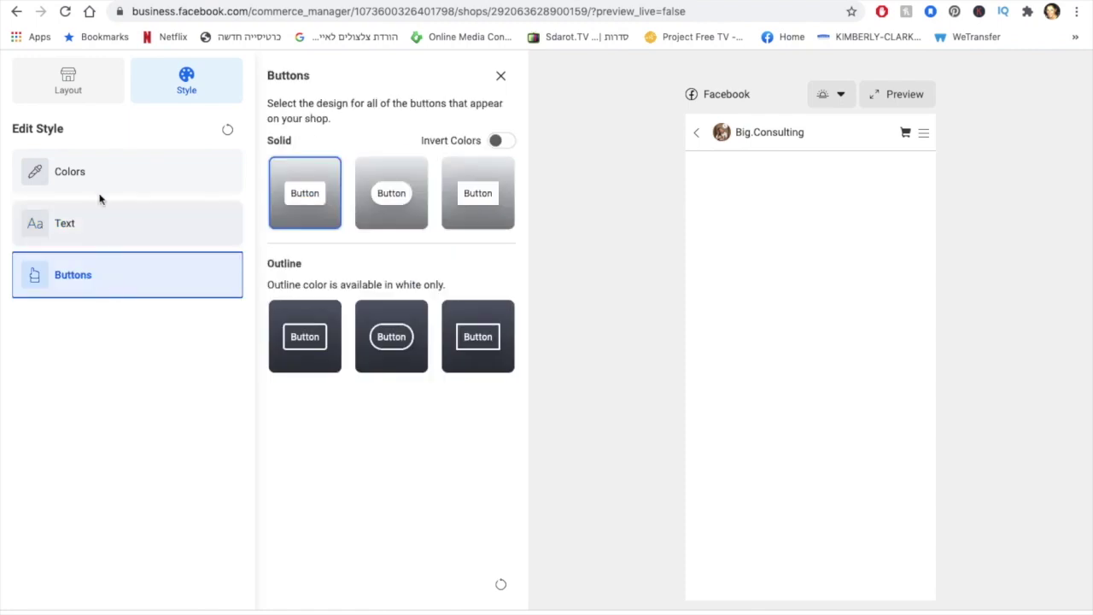
pyautogui.click(76, 90)
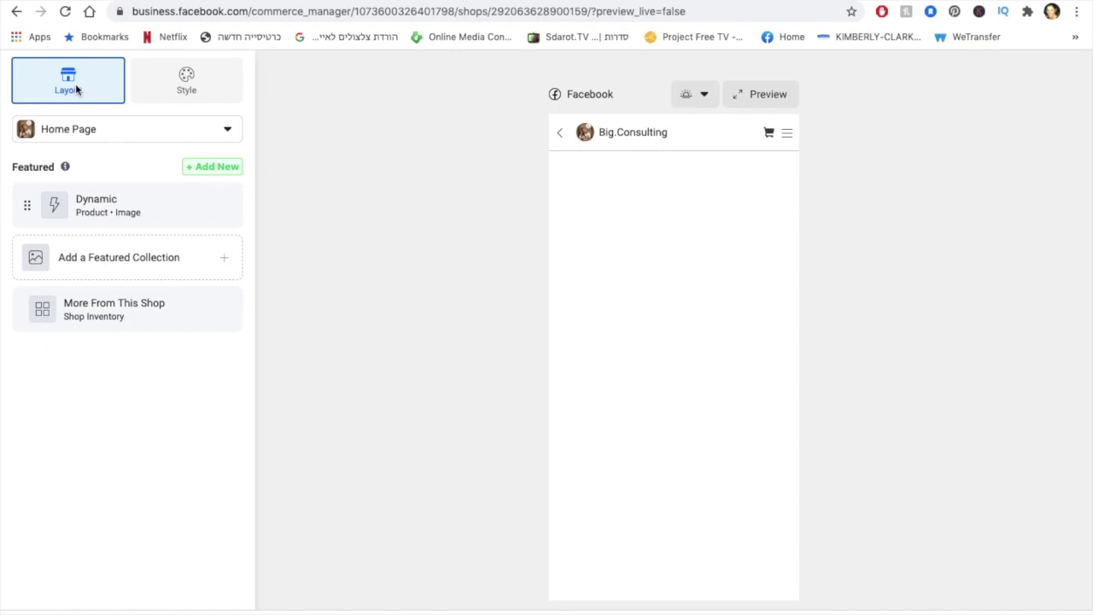
# - Replace the dynamic featured product on the home page with the manually selected "How to grow your Instagram the right way course"
pyautogui.click(151, 214)
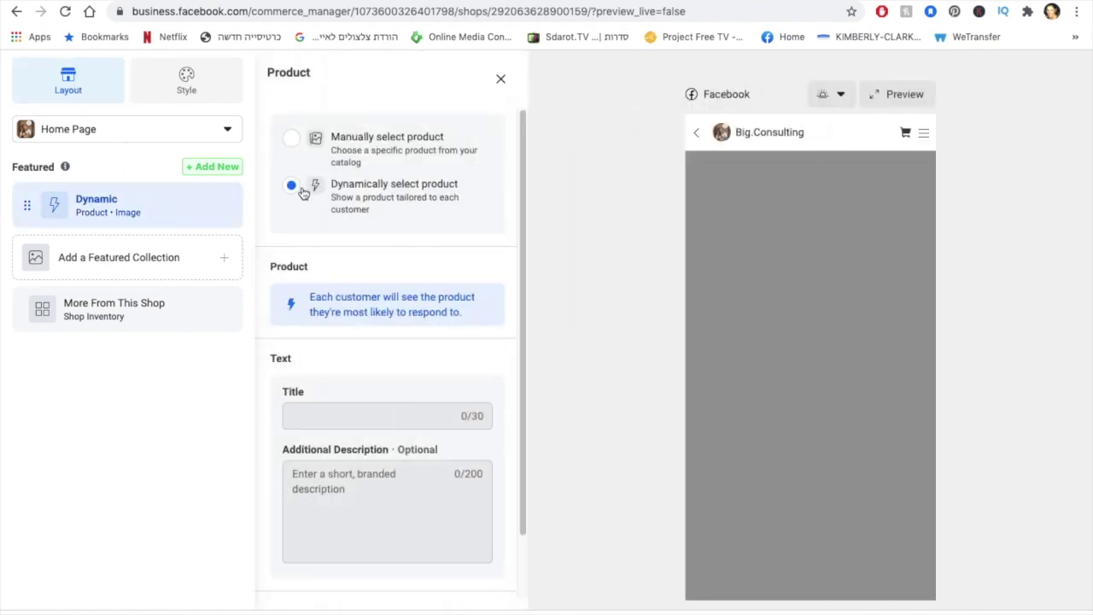
pyautogui.click(290, 145)
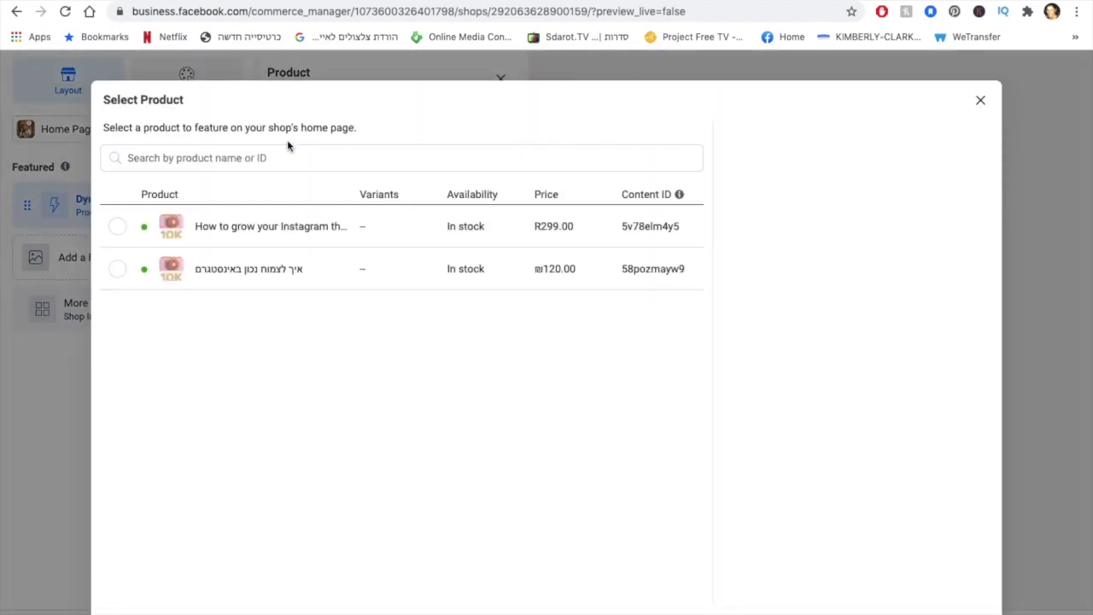
pyautogui.click(117, 227)
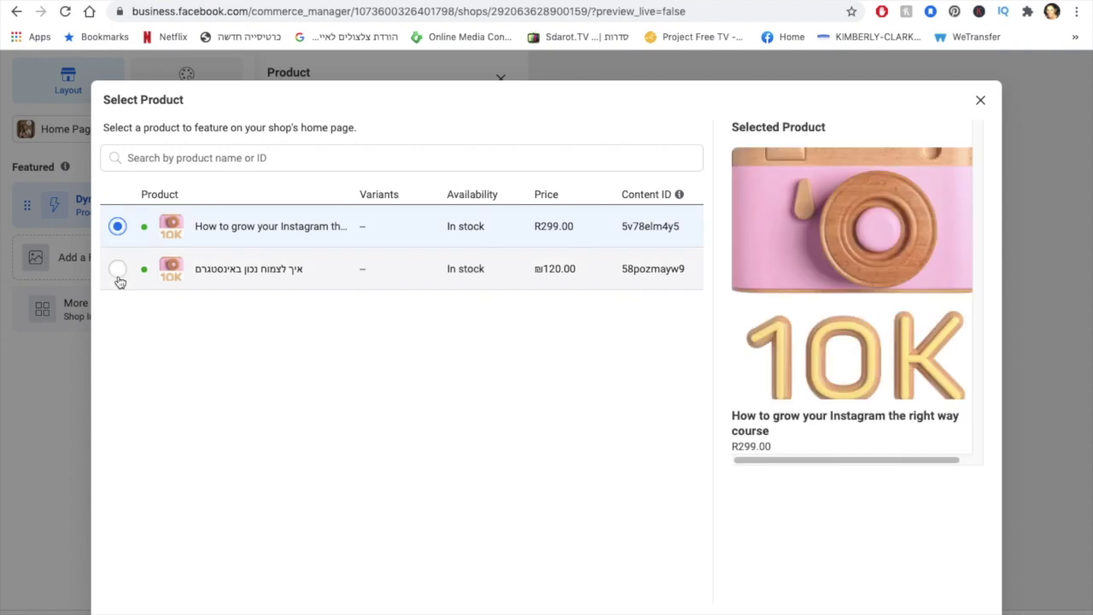
pyautogui.click(117, 270)
pyautogui.click(117, 227)
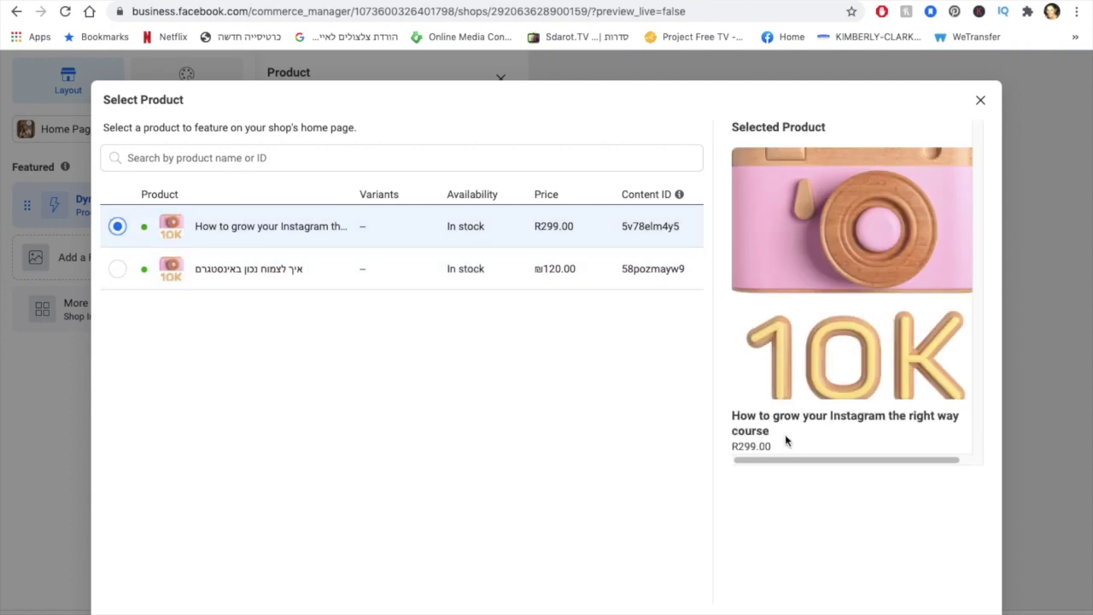
pyautogui.press('Return')
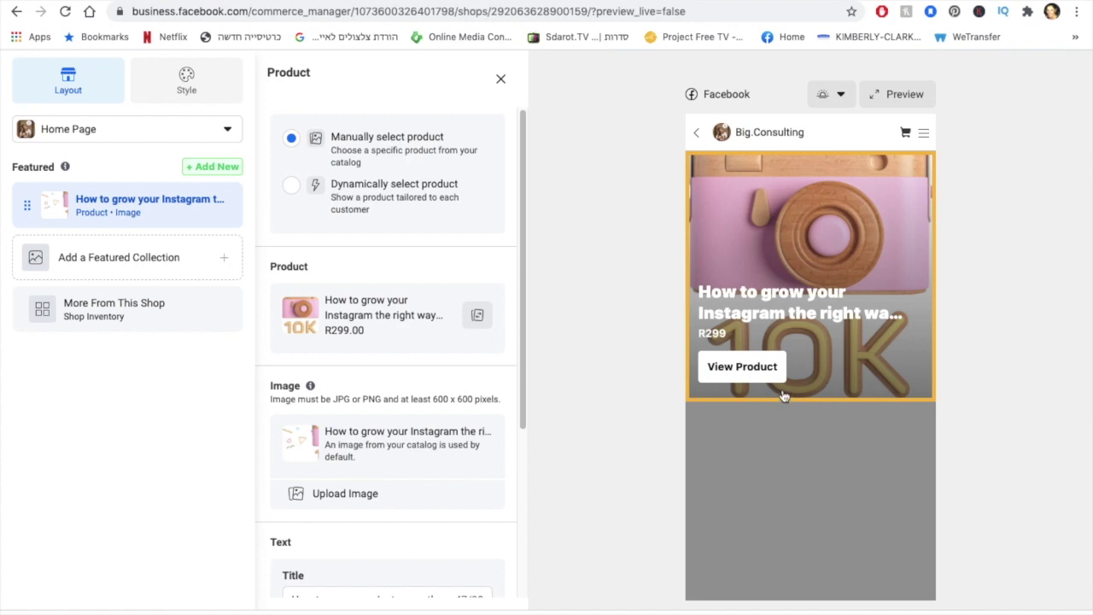
# - Add "איך לצמוח נכון באינסטגרם" as a second featured product on the shop's home page
pyautogui.click(217, 170)
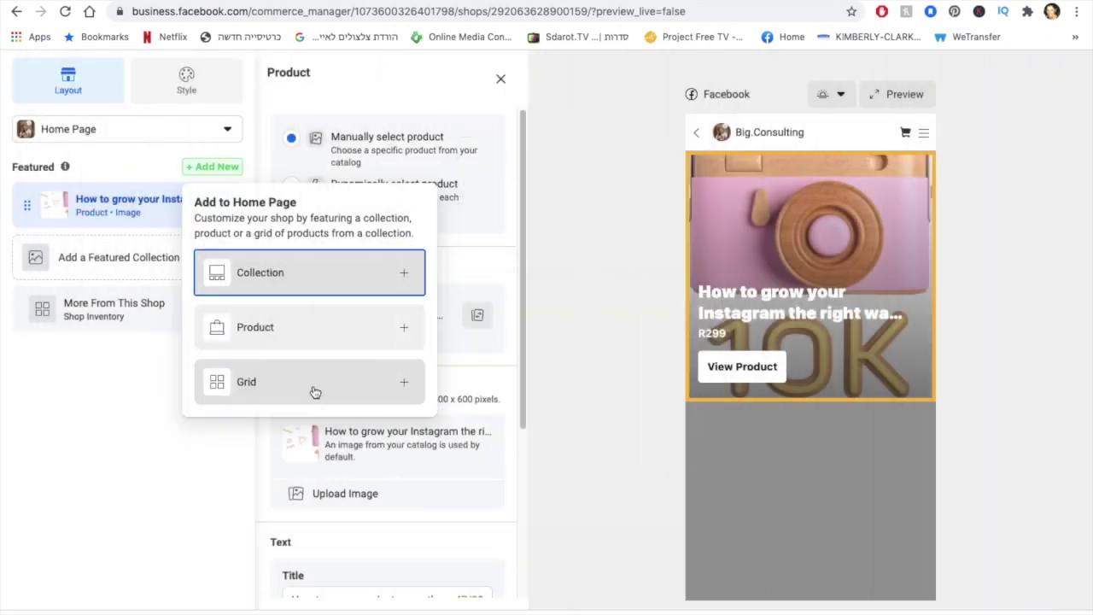
pyautogui.click(313, 390)
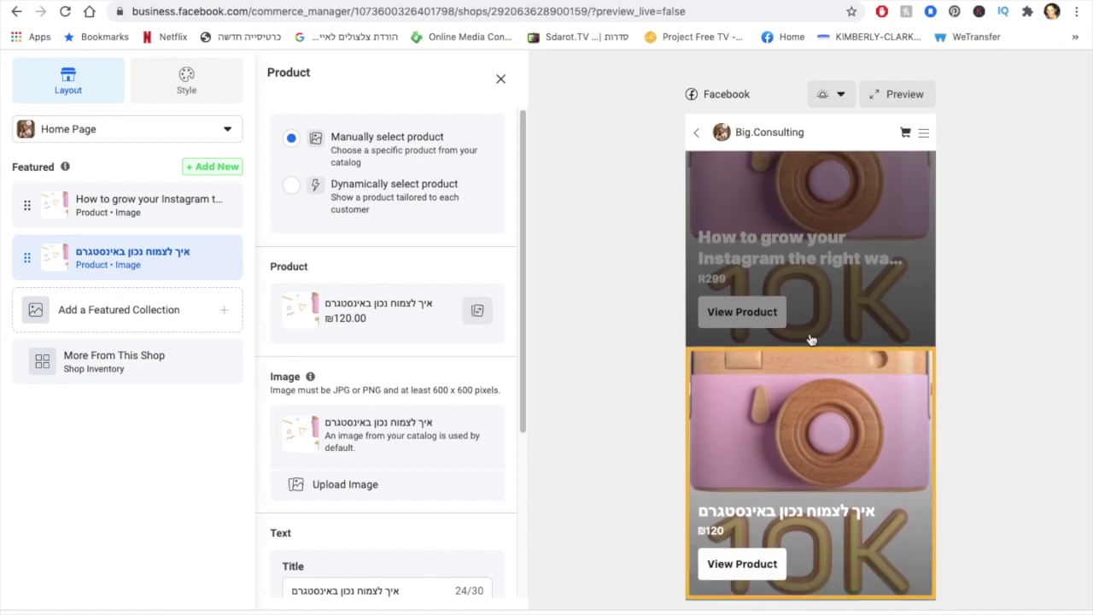
pyautogui.moveTo(26, 258)
pyautogui.mouseDown()
pyautogui.moveTo(30, 201)
pyautogui.moveTo(25, 259)
pyautogui.mouseUp()
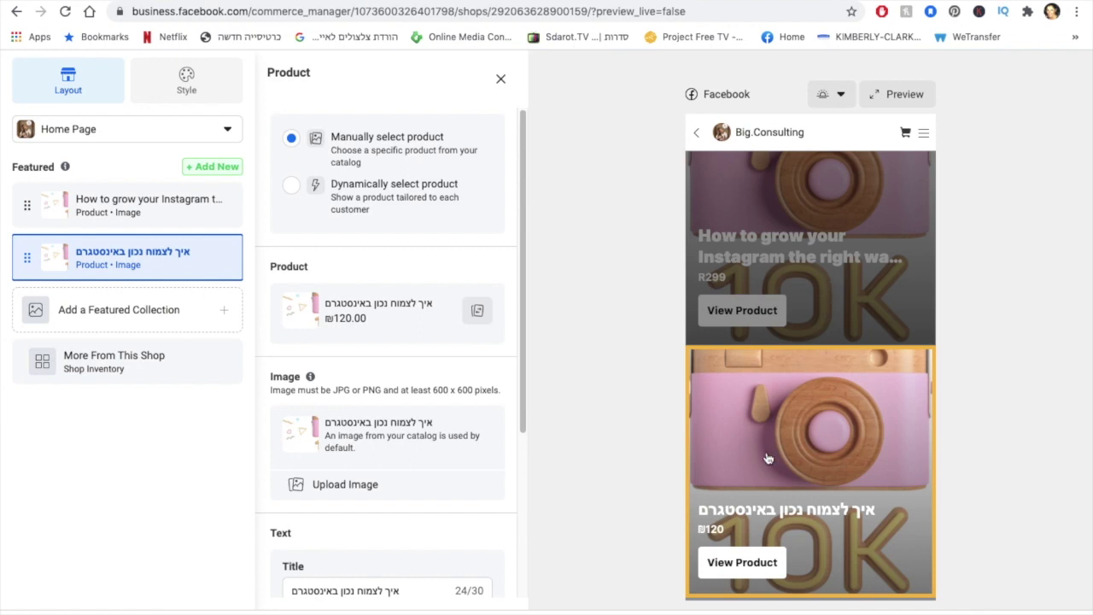
# - Preview the shop full-size as customers see it, dismiss the browsing tip and look through the two featured products
pyautogui.scroll(3, 821, 337)
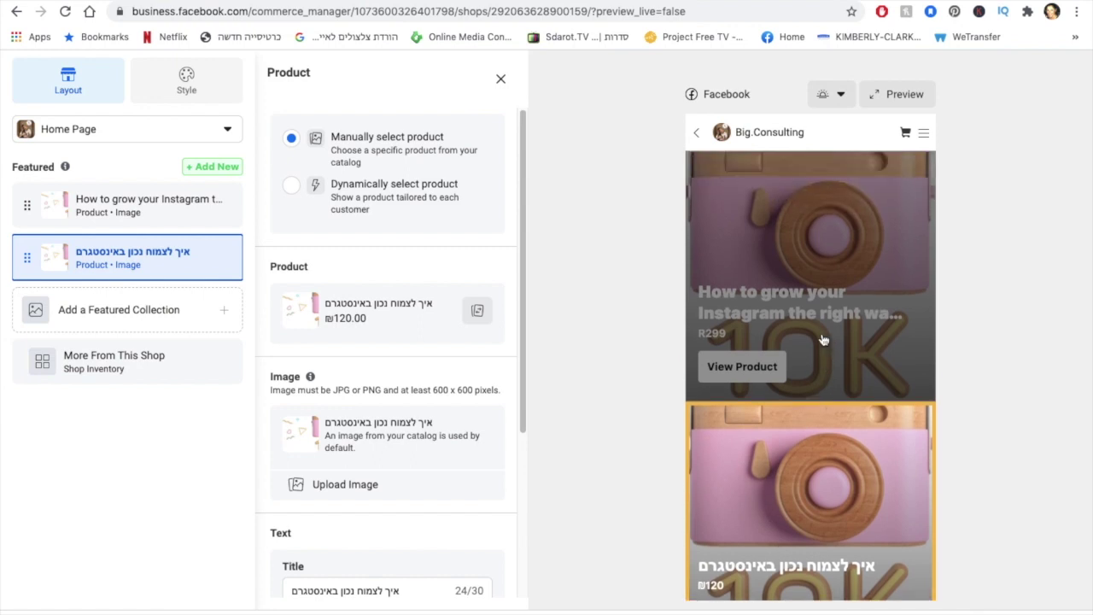
pyautogui.click(917, 96)
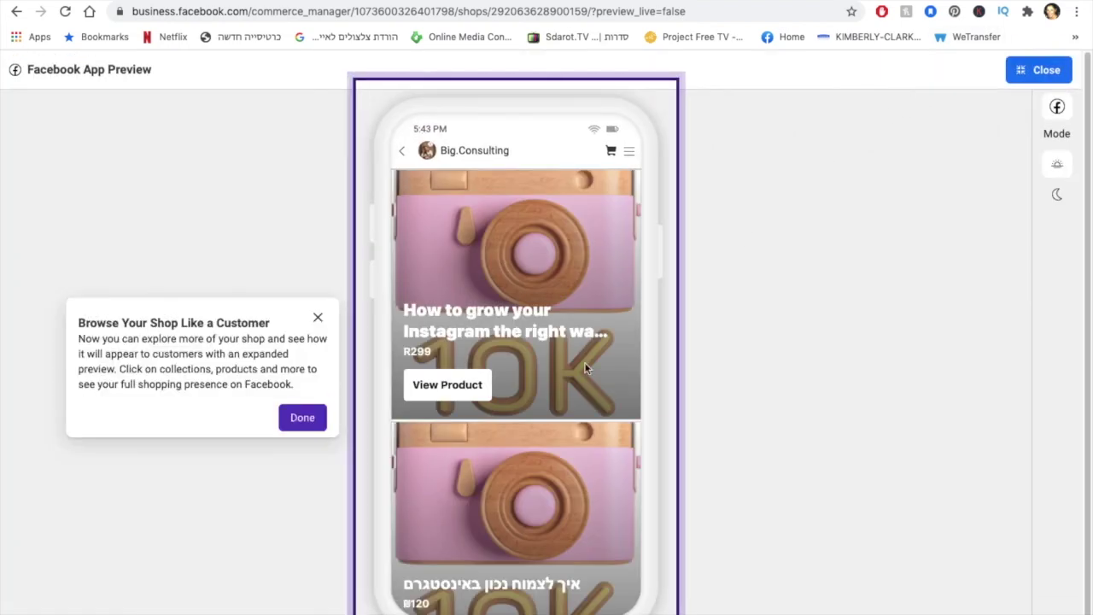
pyautogui.scroll(-1, 586, 367)
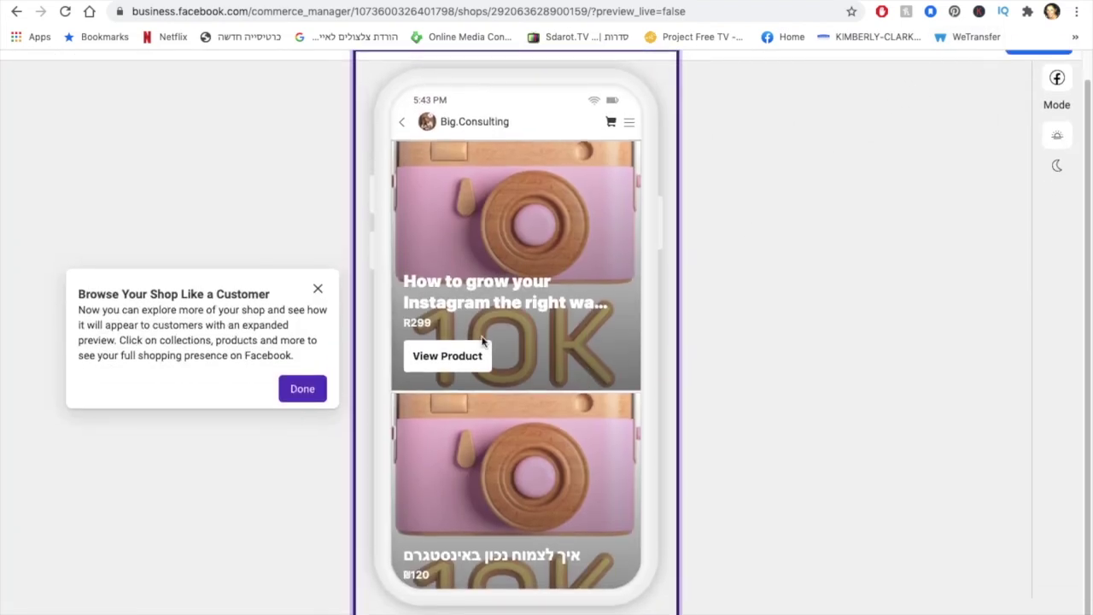
pyautogui.click(317, 288)
pyautogui.scroll(-1, 586, 291)
pyautogui.scroll(1, 488, 361)
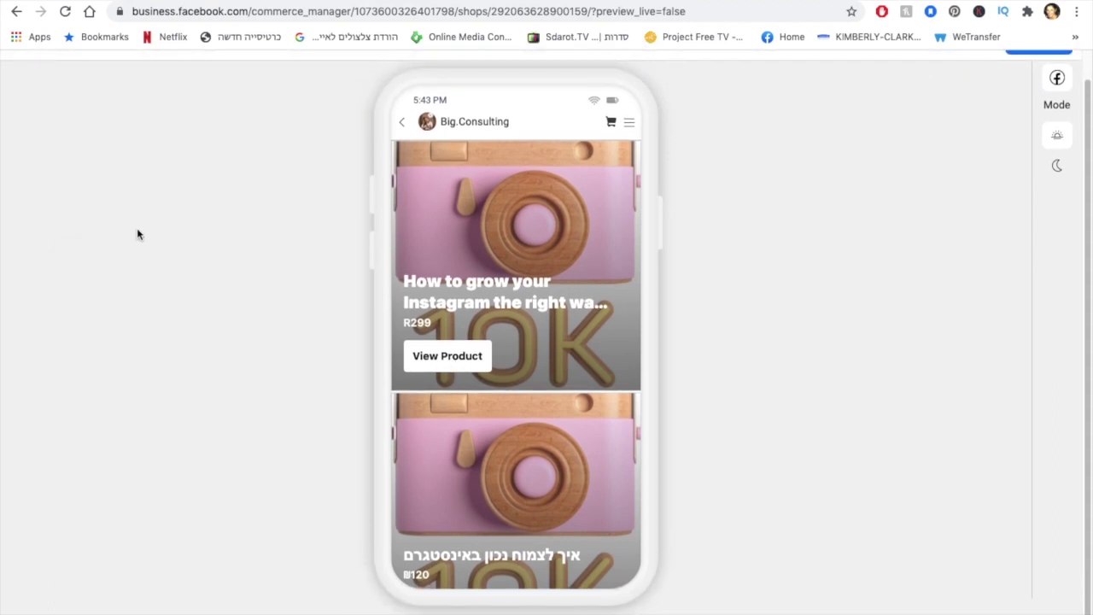
pyautogui.scroll(1, 826, 182)
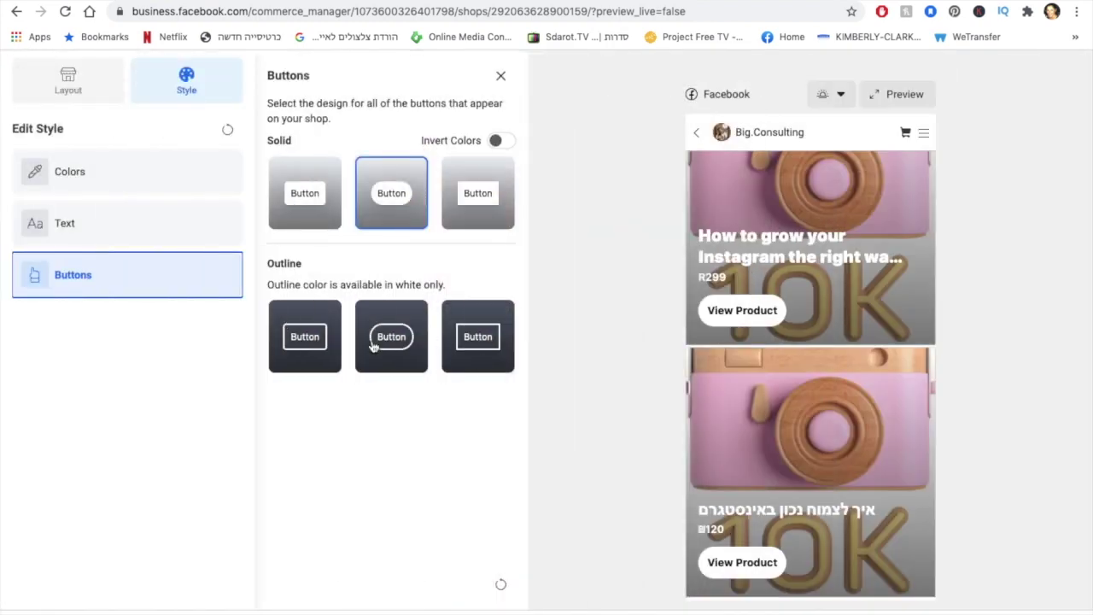
# - Try the square and rounded outline button designs, and set the shop's buttons to the solid rounded design
pyautogui.click(479, 345)
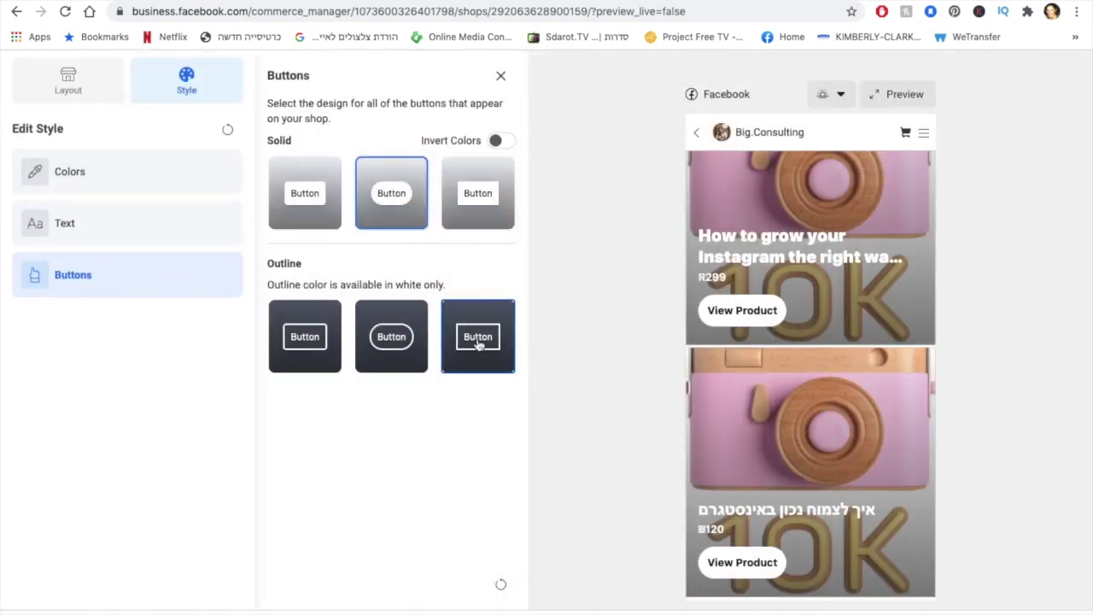
pyautogui.click(392, 341)
pyautogui.click(392, 197)
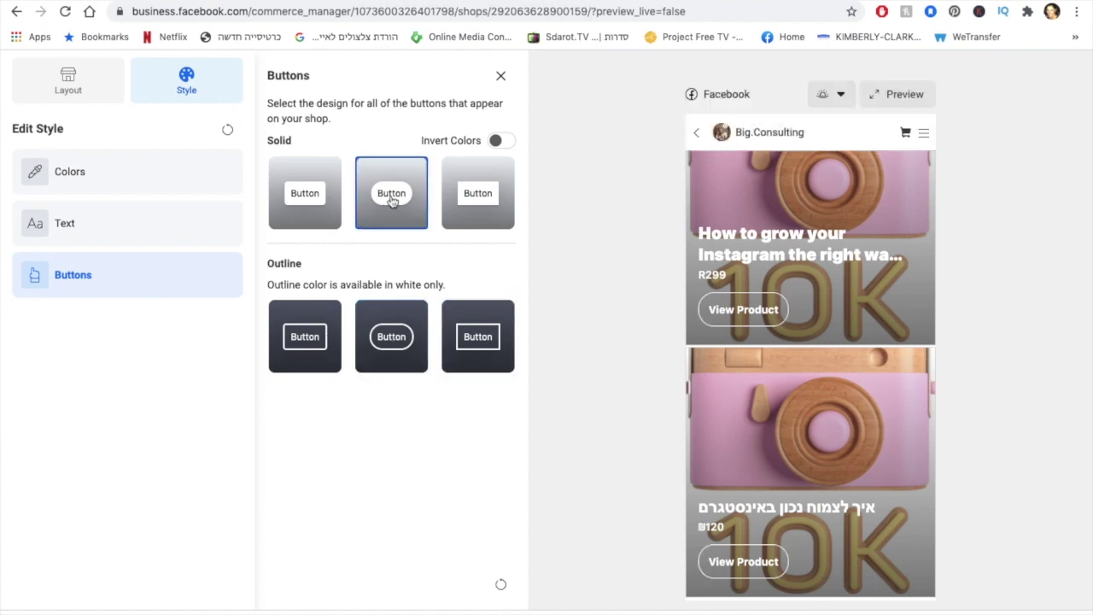